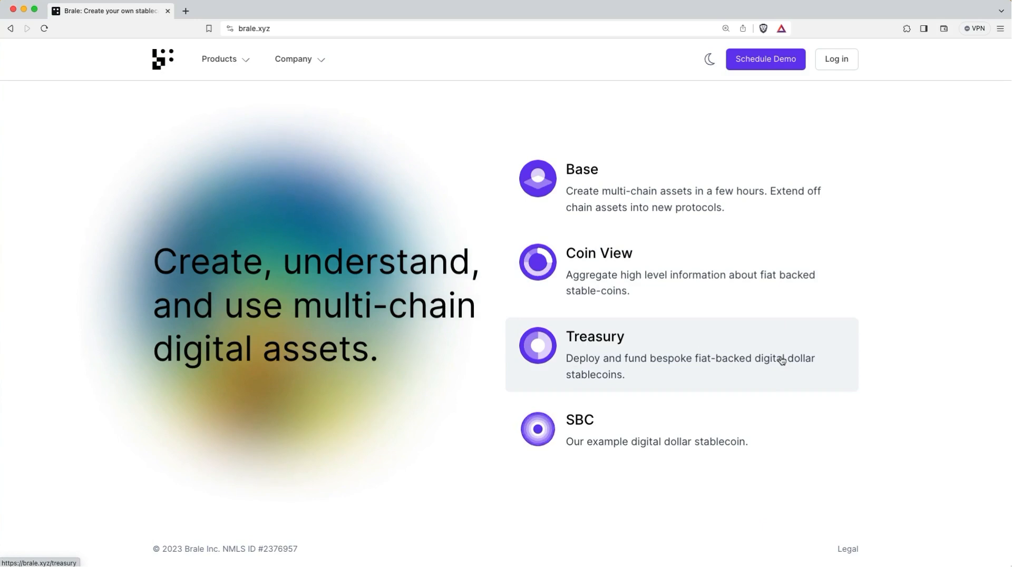
Open the Treasury product, switch the stablecoin dashboard to Testnet, and view the CASH stablecoin's details and transactions.
left_click(781, 361)
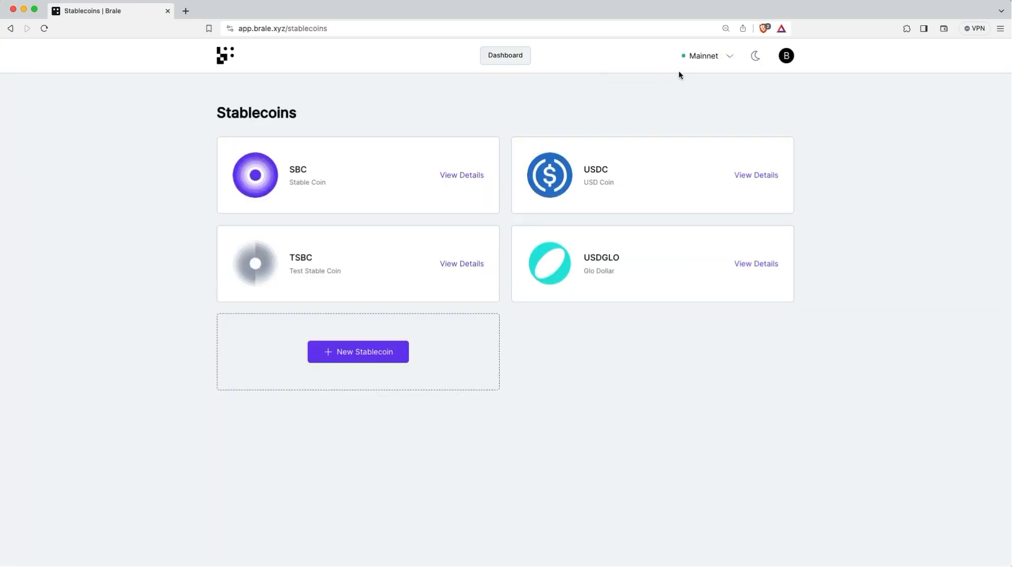
left_click(705, 56)
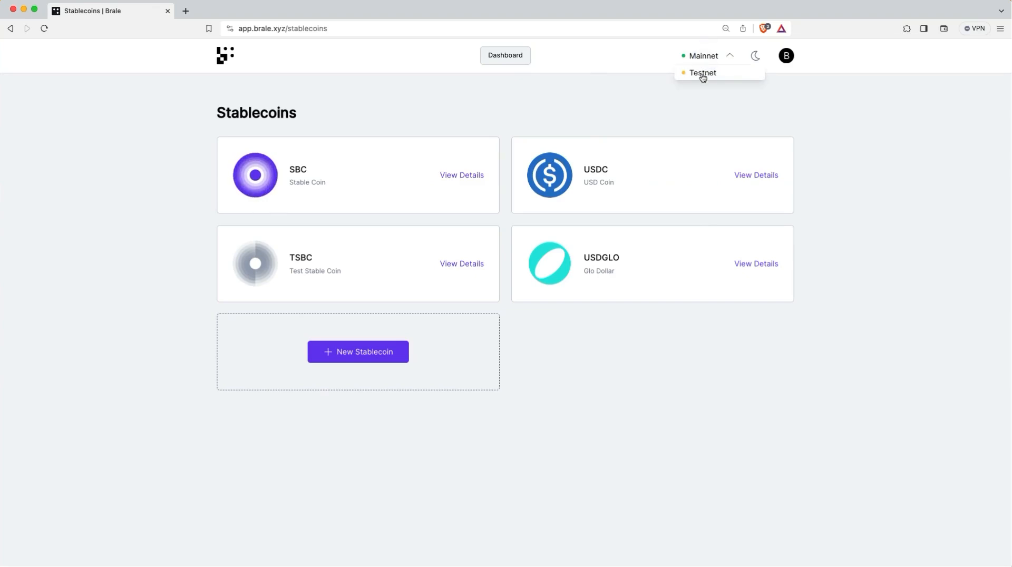
left_click(702, 73)
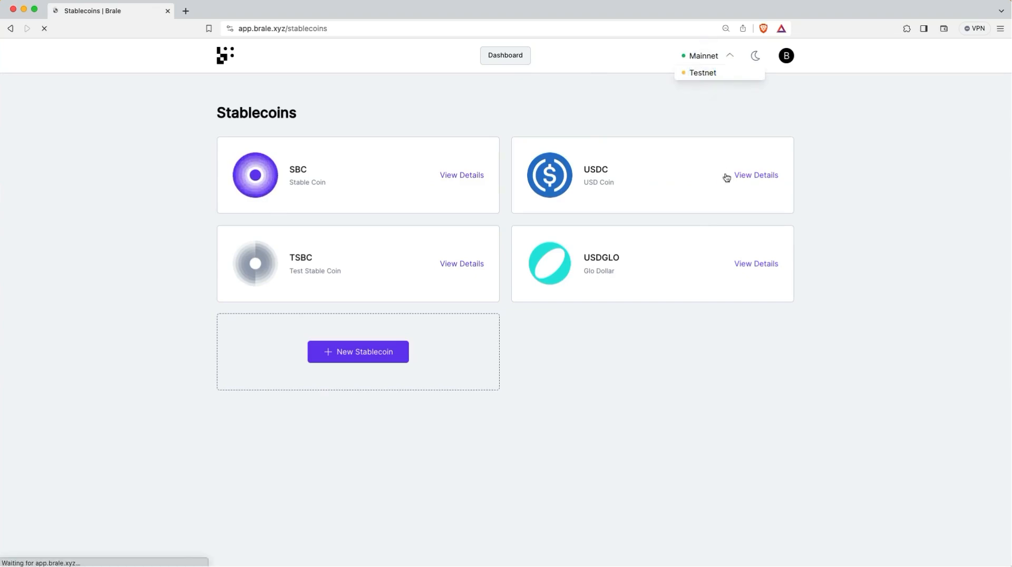
left_click(772, 263)
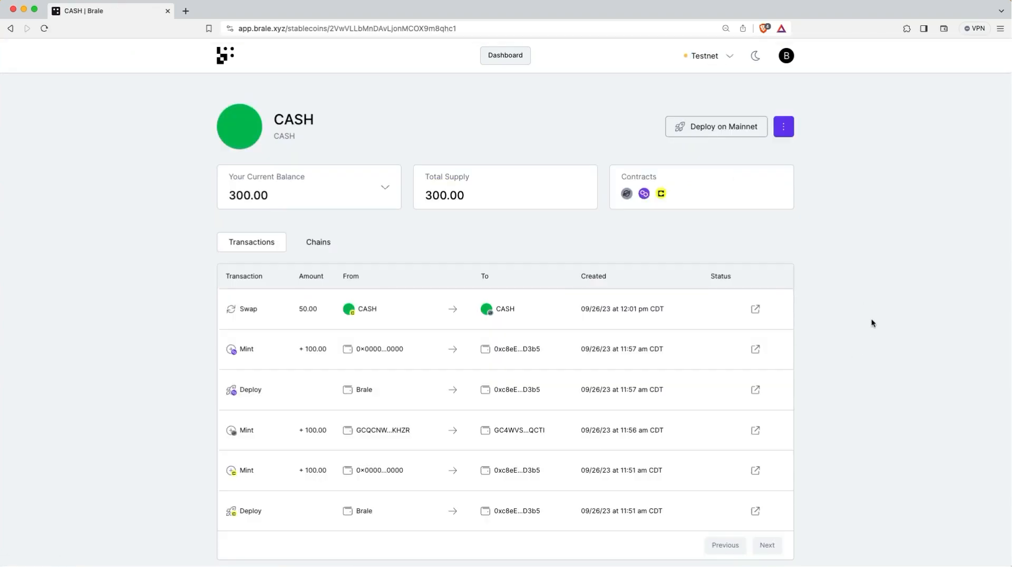
scroll(871, 315, "down", 1)
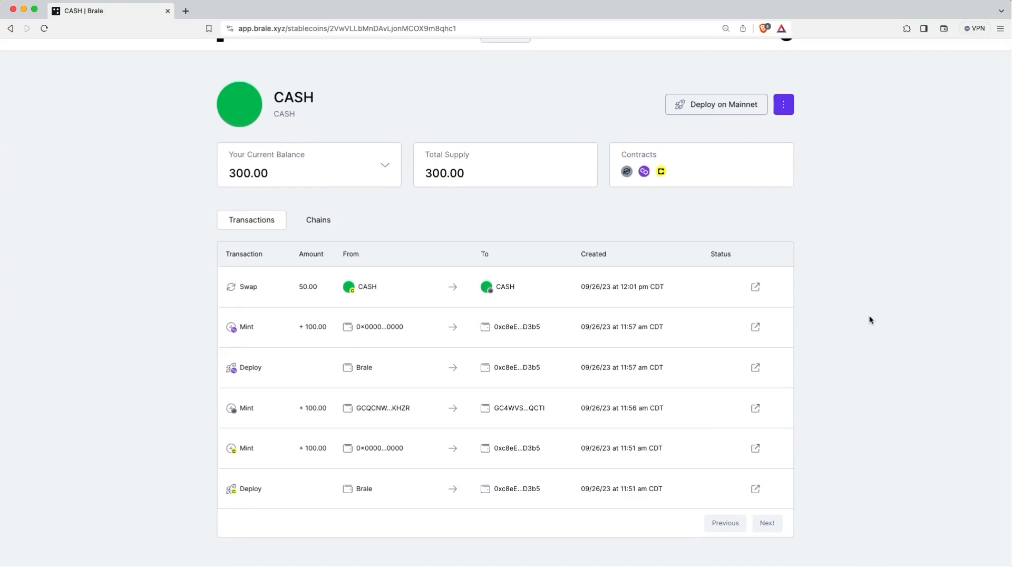
scroll(869, 316, "up", 1)
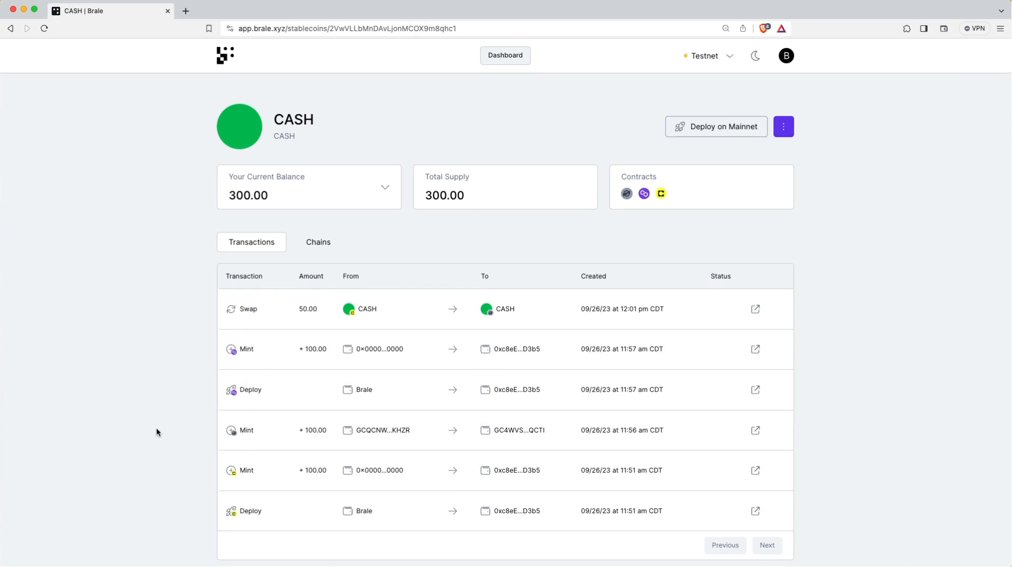
Inspect the CASH testnet contracts on the Celo, Polygon and Stellar block explorers, and close the explorer pages.
left_click(661, 194)
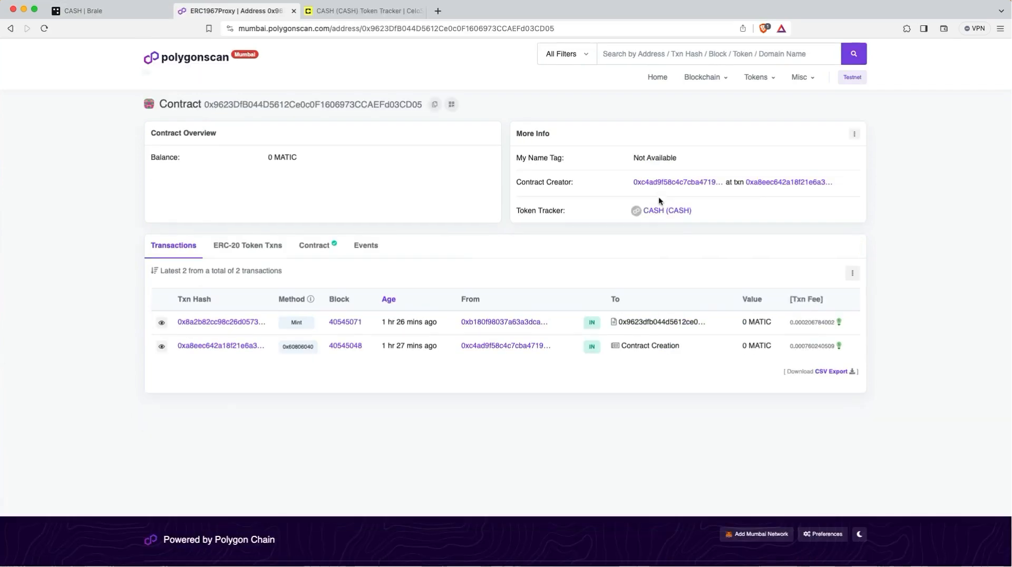
left_click(667, 213)
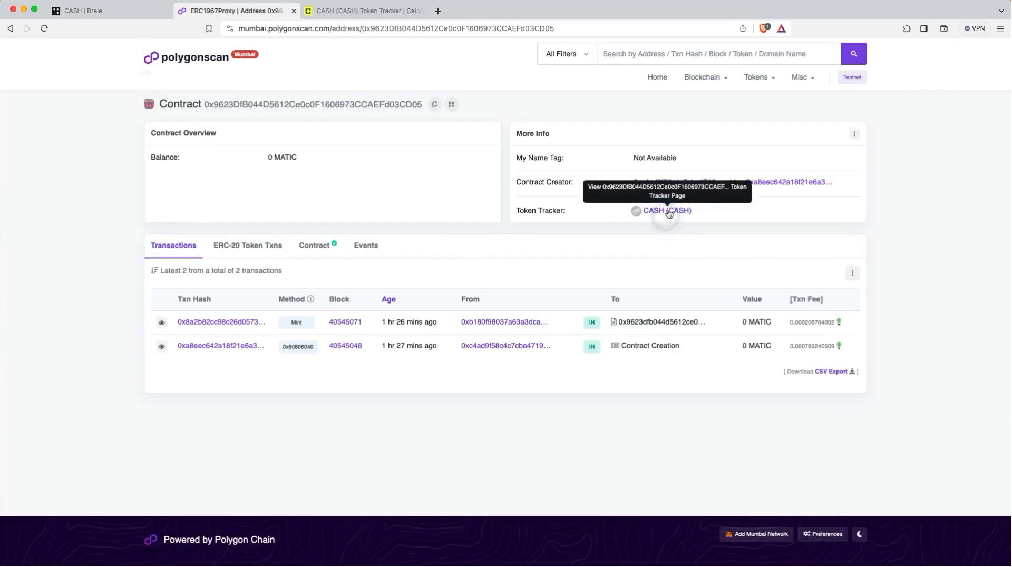
left_click(106, 12)
left_click(624, 192)
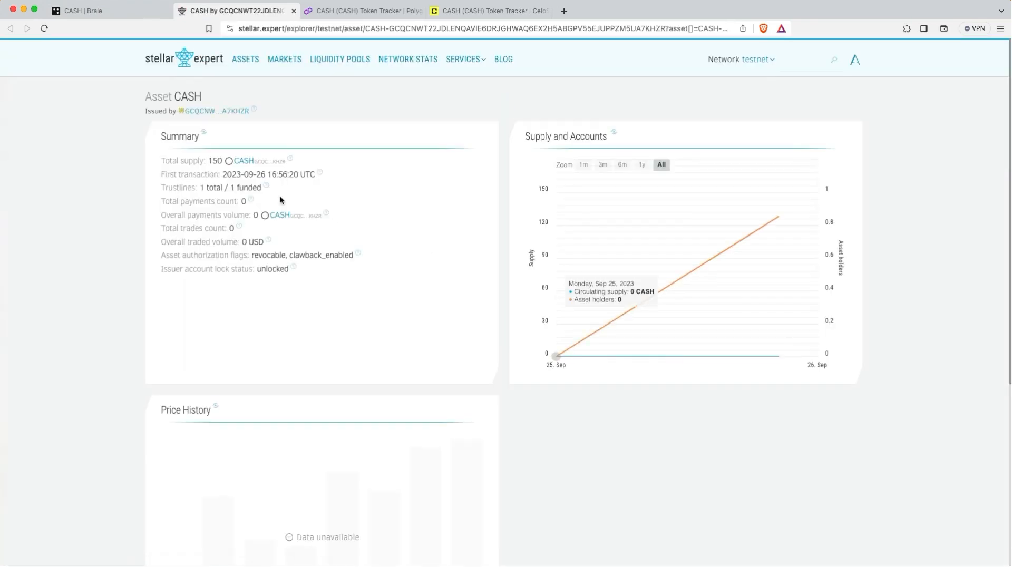
left_click(293, 11)
left_click(293, 11)
left_click(294, 11)
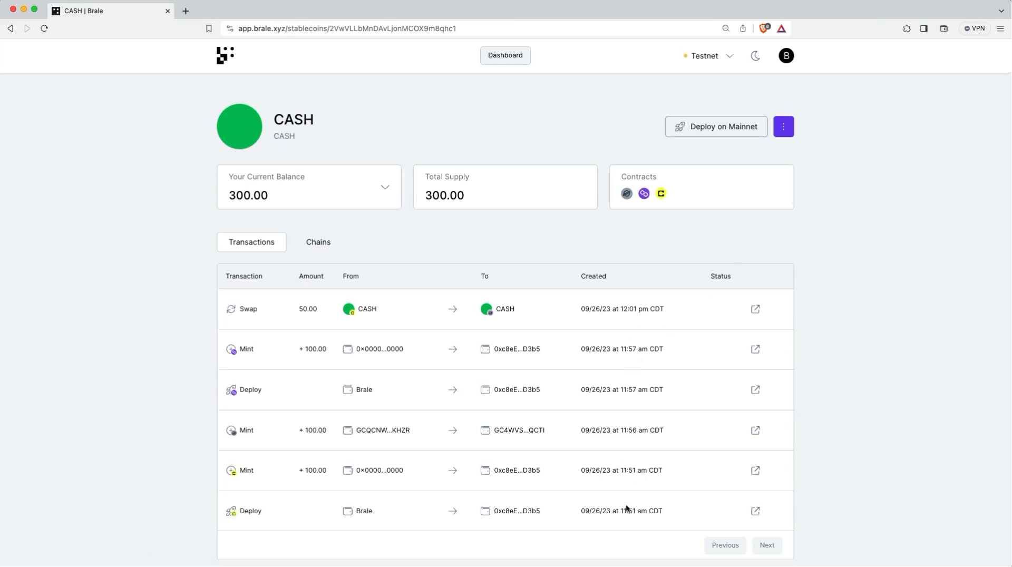
Start deploying CASH on Mainnet with a mint amount of 100 on the Celo chain.
left_click(725, 122)
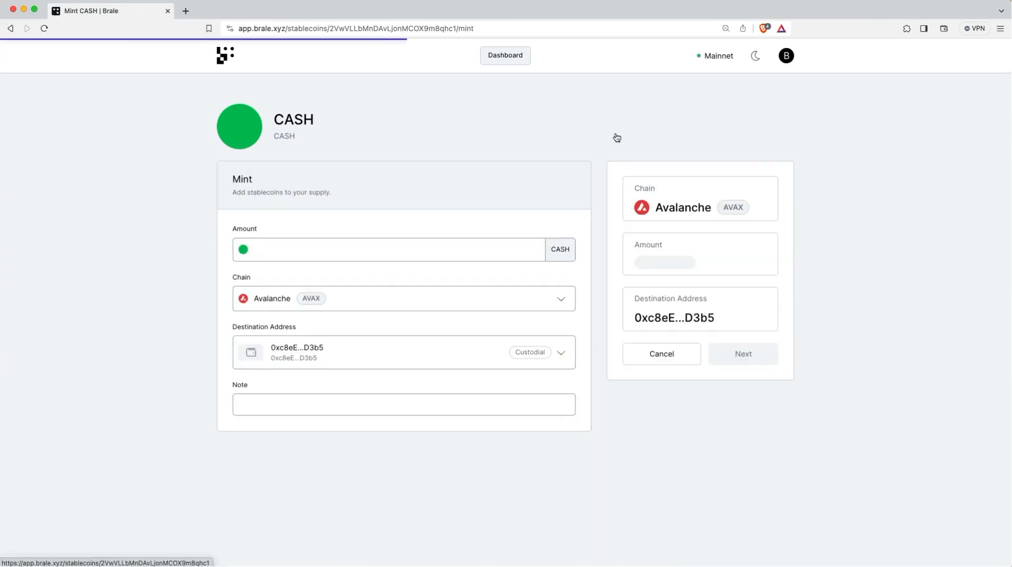
left_click(394, 249)
type("1")
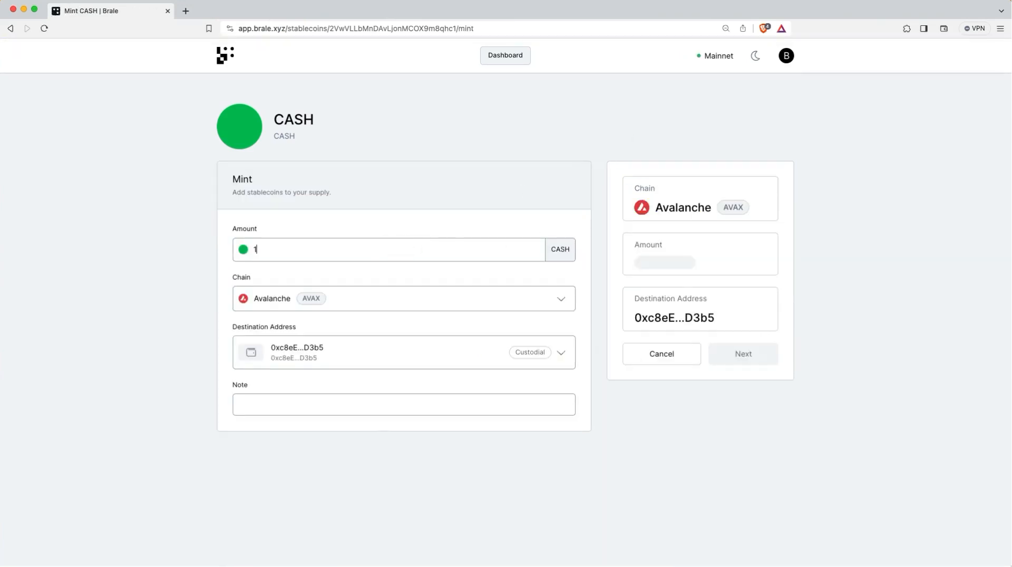
type("00")
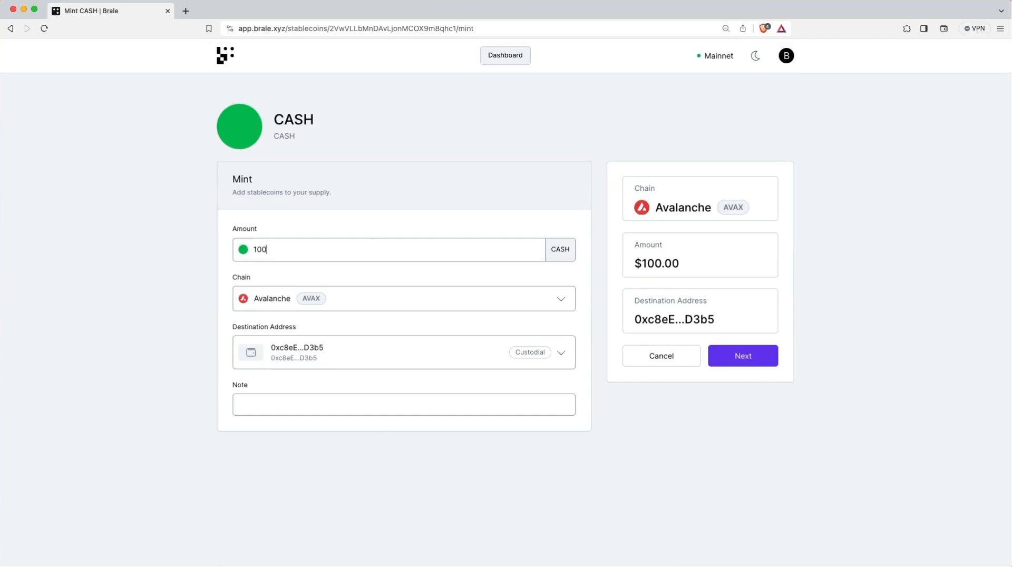
left_click(507, 304)
left_click(369, 350)
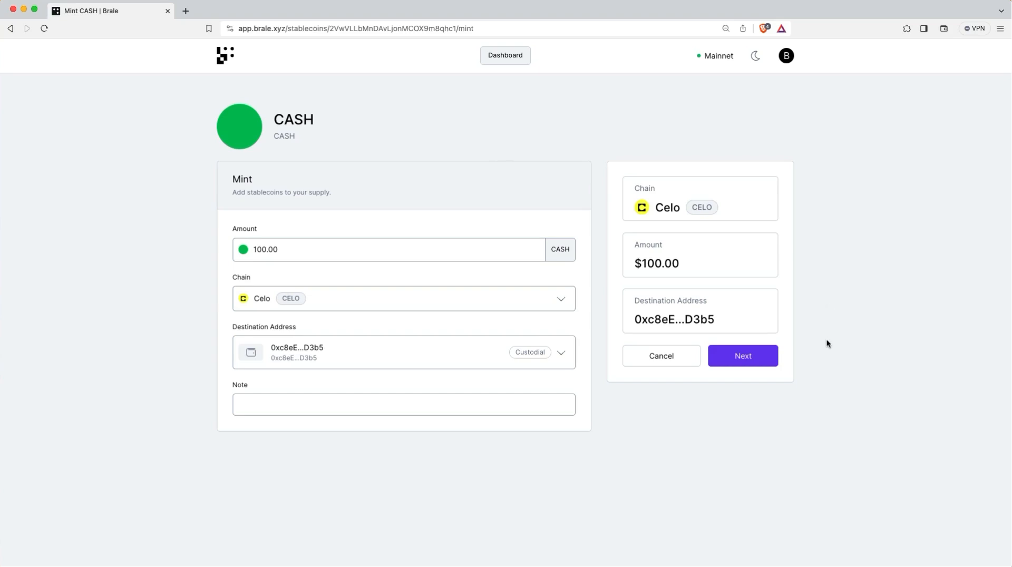
Fund the mint by wallet transfer with USDC on Polygon Mainnet and submit it.
left_click(759, 358)
left_click(359, 239)
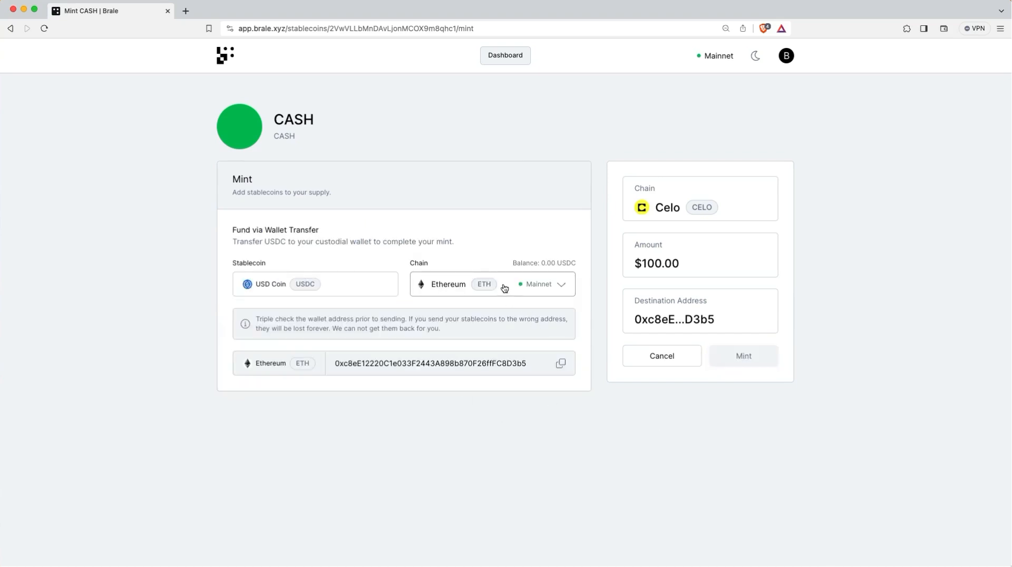
left_click(503, 291)
left_click(504, 330)
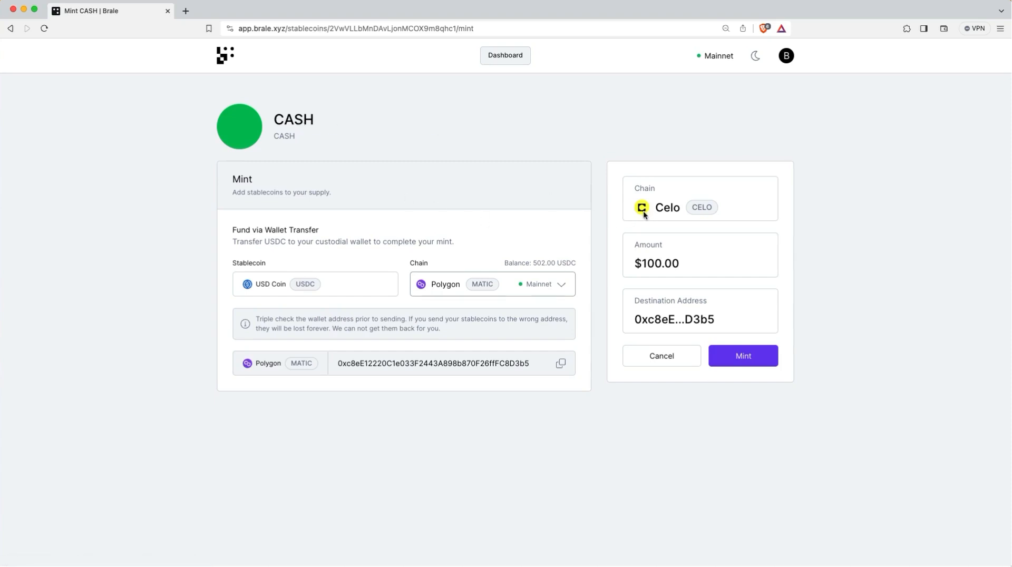
left_click(758, 363)
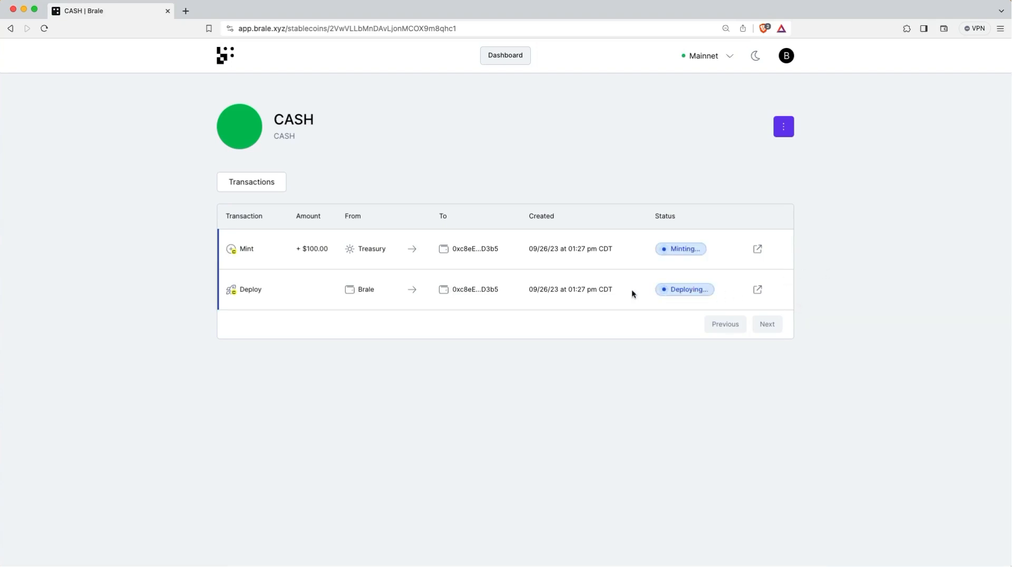
Check the CASH deployment and mint transactions, the balance by chain, and the Celo contract on its block explorer.
left_click_drag(622, 289, 533, 289)
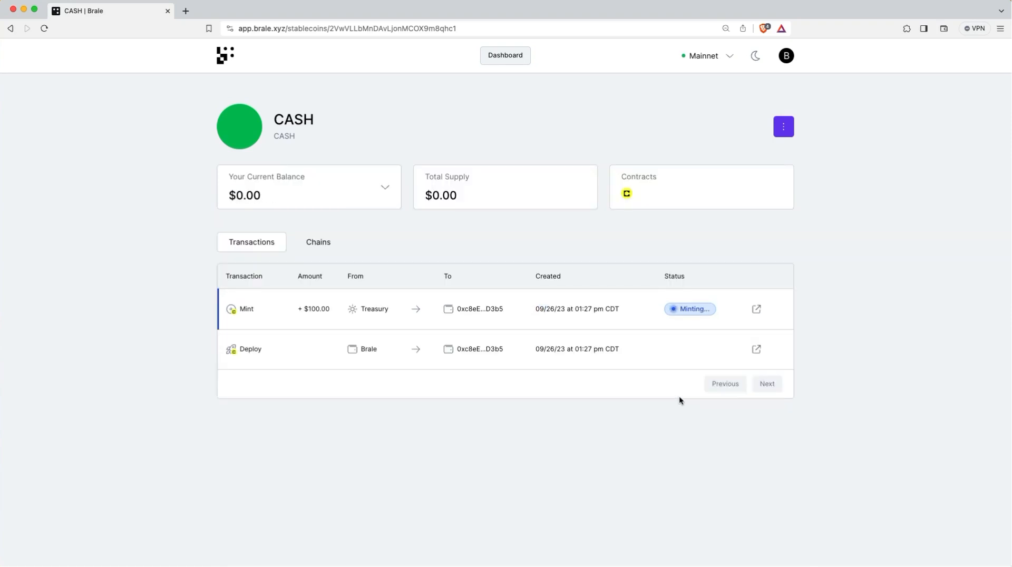
left_click_drag(620, 349, 382, 348)
left_click(385, 187)
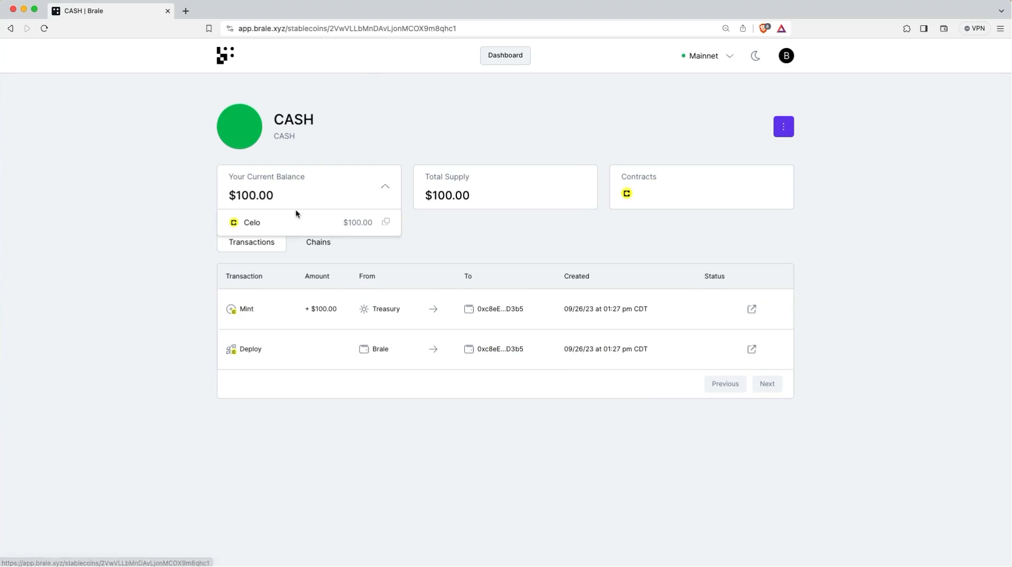
left_click(382, 187)
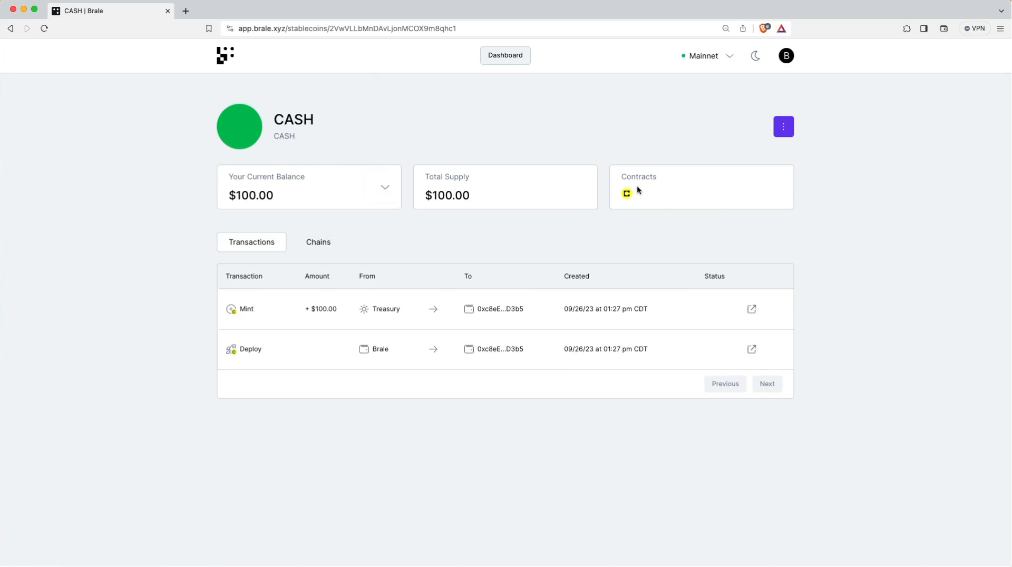
left_click(626, 194)
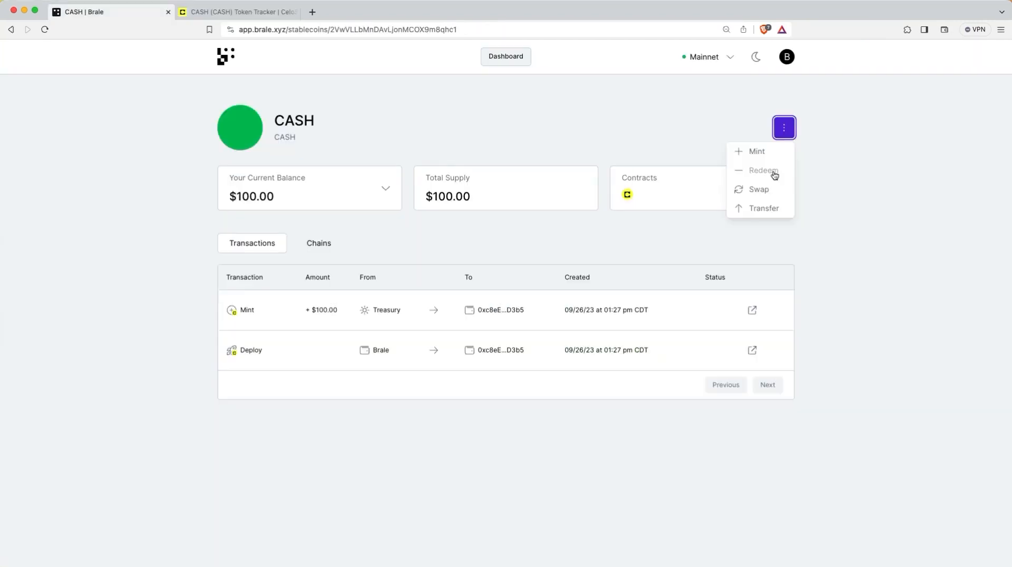
Redeem 60 CASH from Celo into USD Coin on Avalanche Mainnet, using the custodial destination address.
left_click(774, 173)
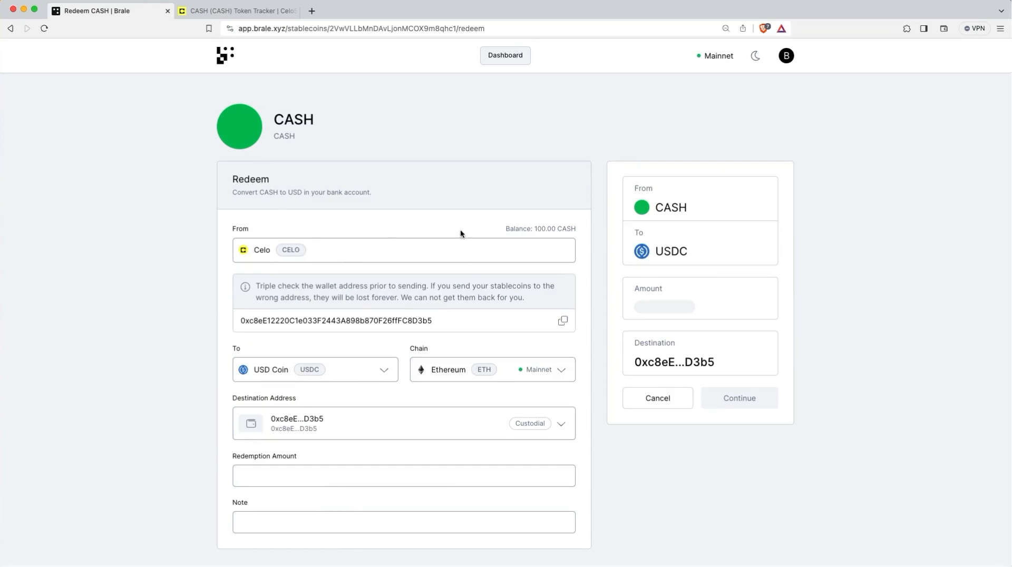
scroll(461, 230, "down", 1)
left_click(338, 366)
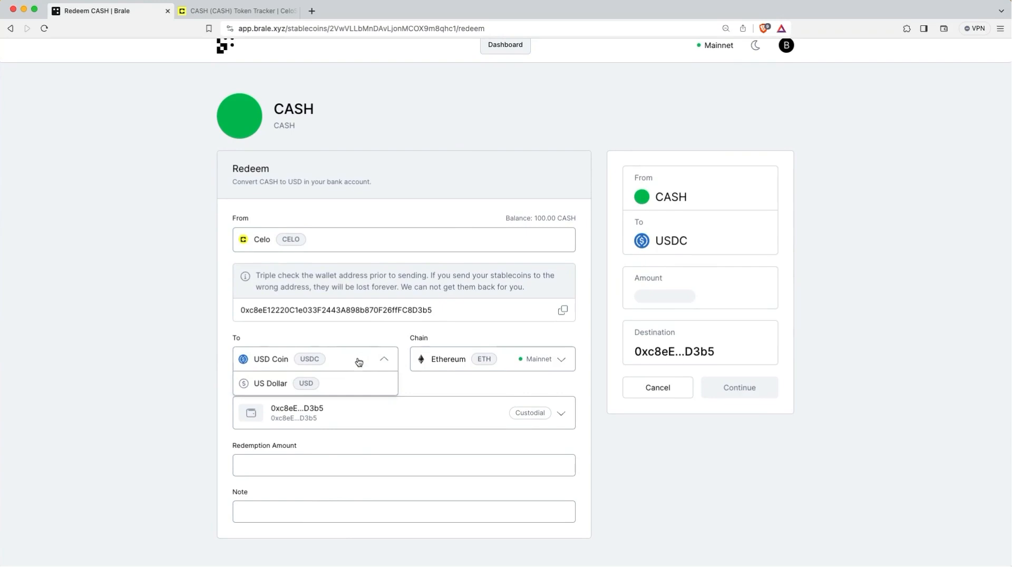
left_click(262, 358)
left_click(441, 359)
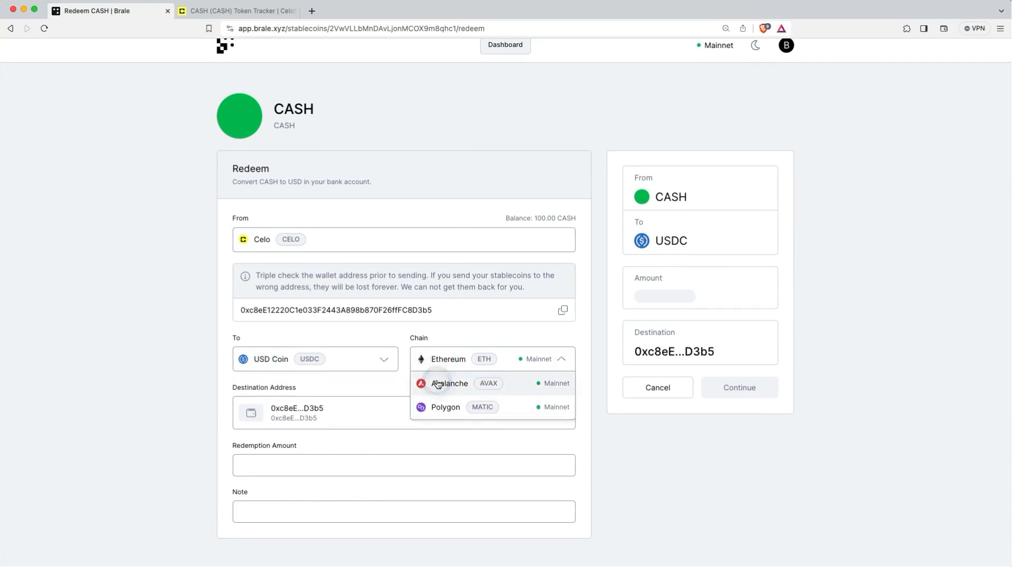
left_click(437, 383)
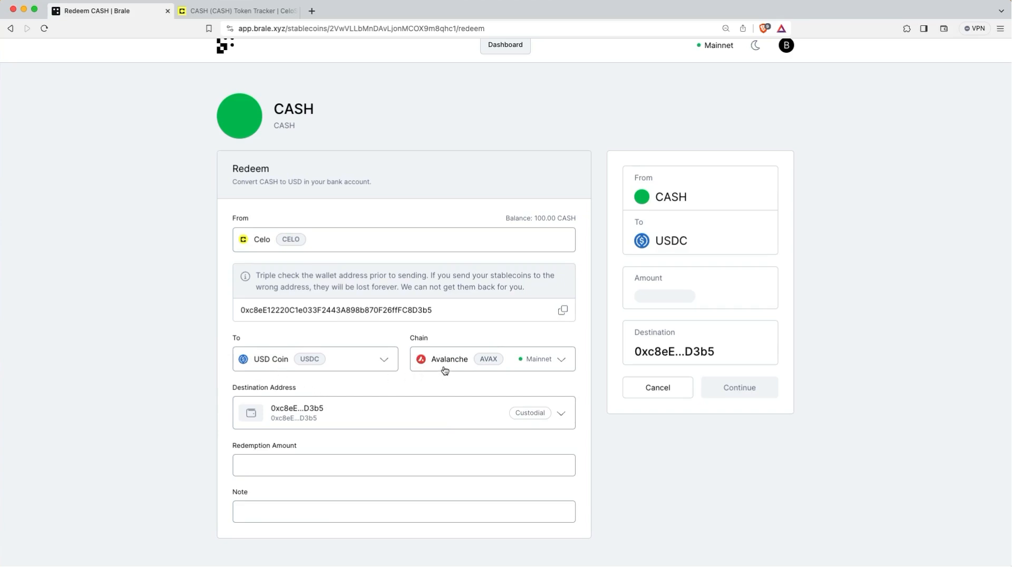
left_click(351, 462)
type("60")
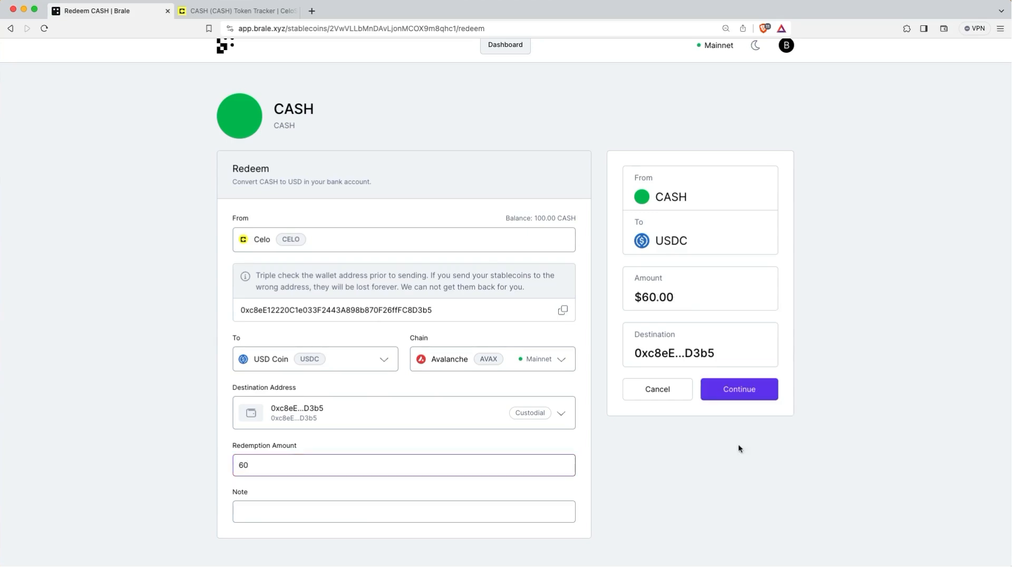
left_click(757, 391)
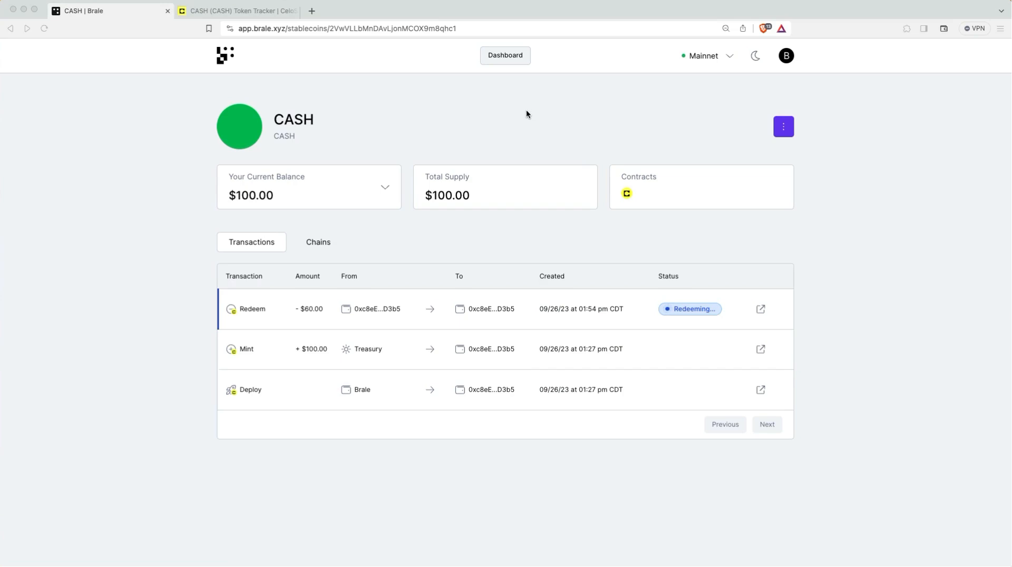
Open the USDC details from the dashboard, examine the balance by chain, and copy the Avalanche wallet address.
left_click(510, 60)
left_click(509, 60)
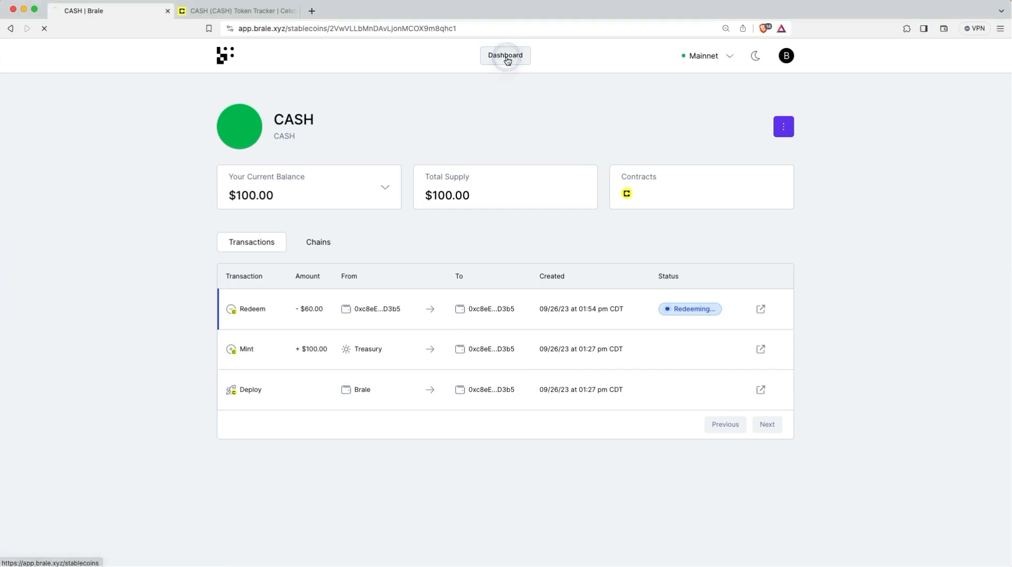
left_click(746, 174)
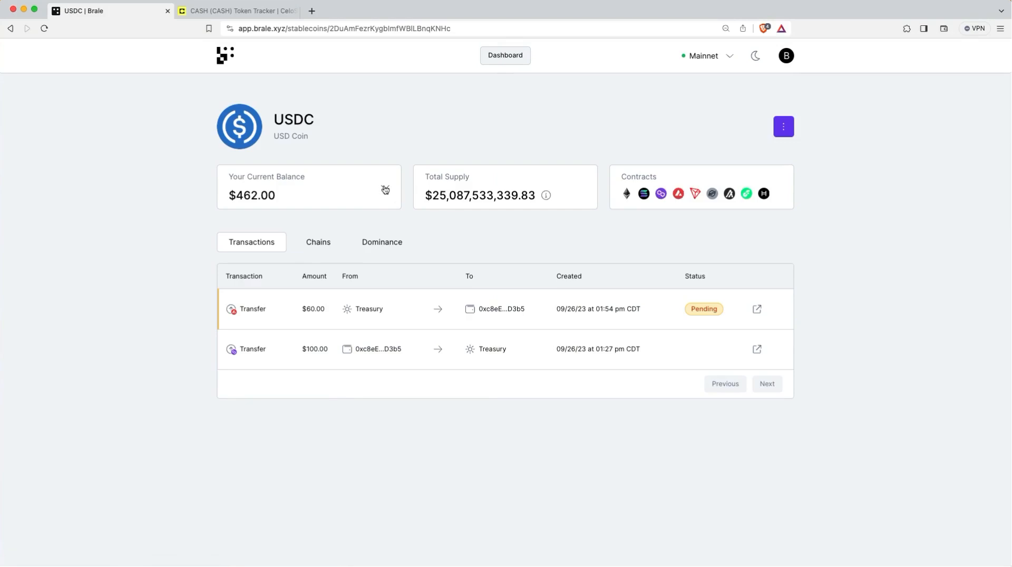
left_click(385, 188)
left_click(385, 277)
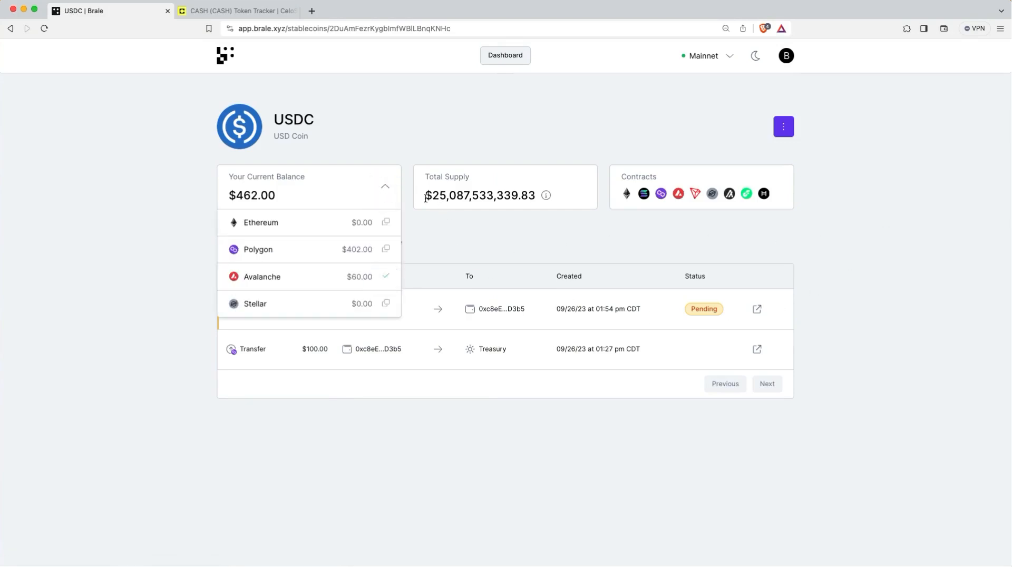
left_click(385, 188)
Return to the CASH stablecoin's details and examine its current balance by chain.
left_click(505, 56)
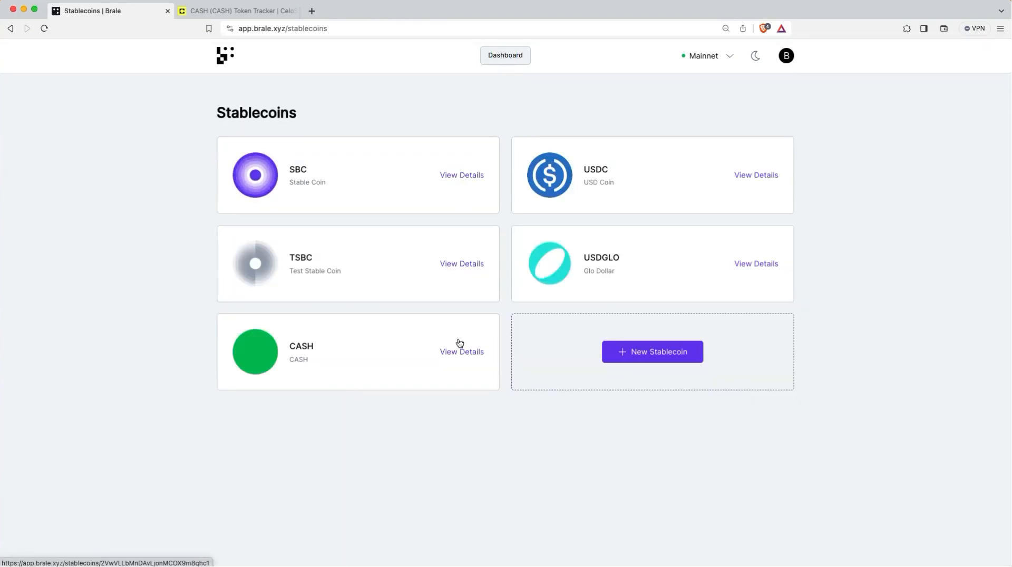
left_click(466, 356)
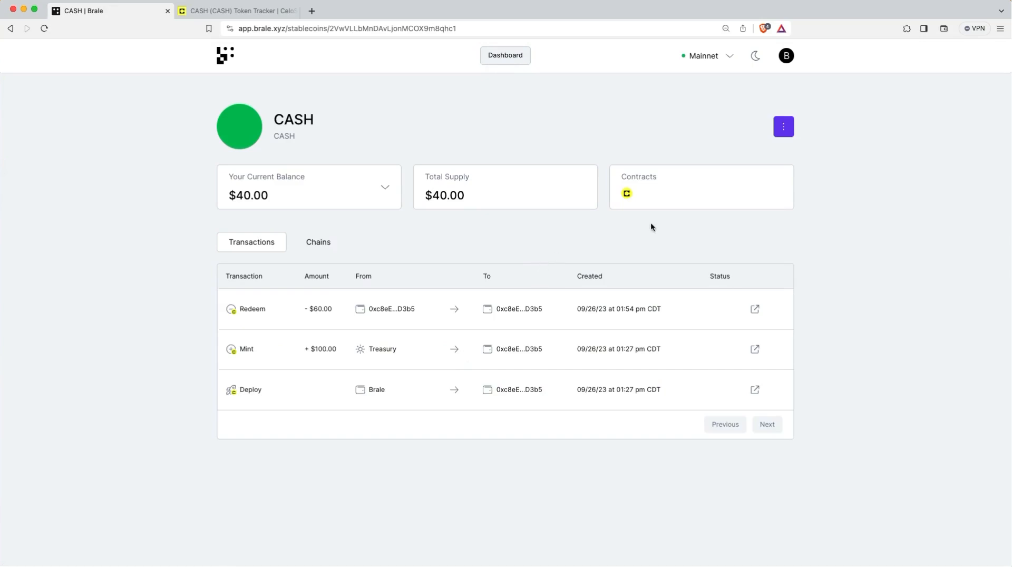
left_click(386, 188)
double_click(252, 200)
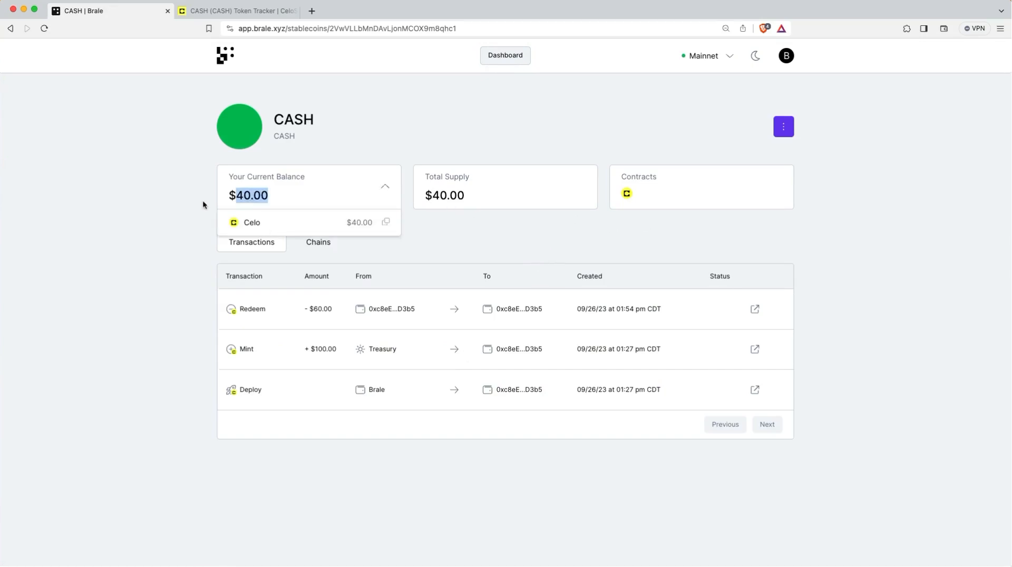
left_click(203, 205)
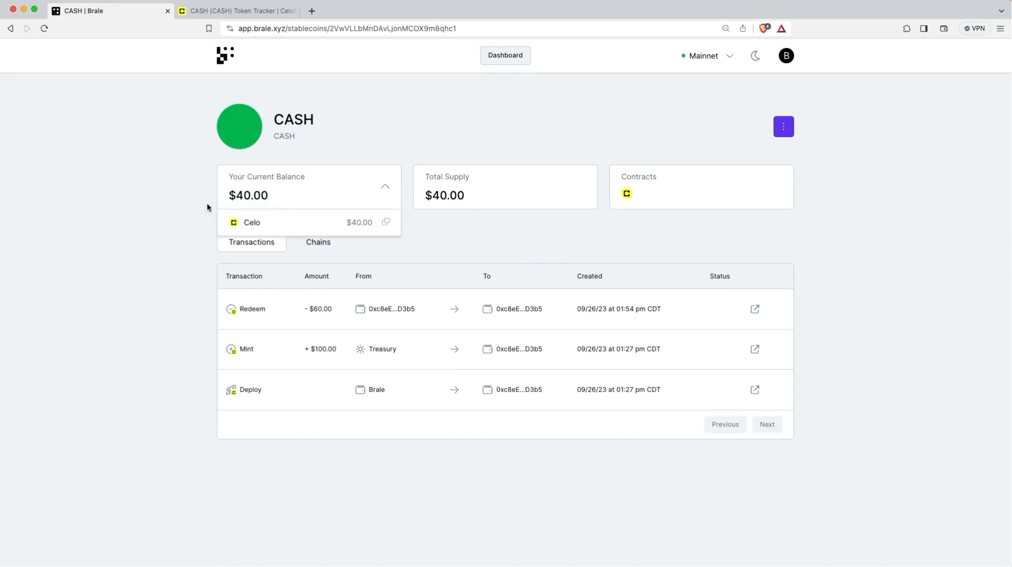
left_click(385, 188)
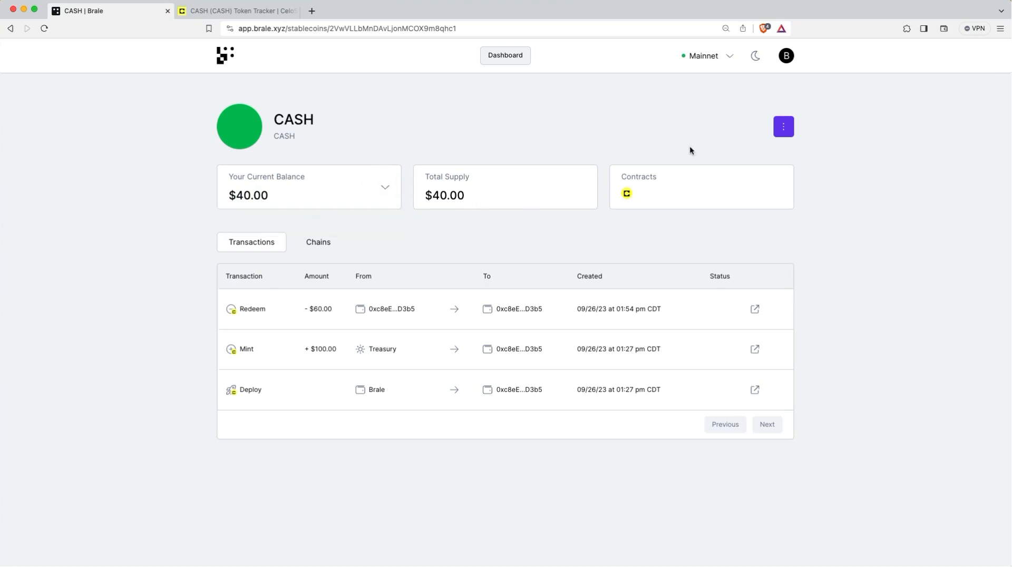
Check the CASH token's total supply and transfers on the Celo block explorer, and return to the stablecoin's details.
left_click(627, 193)
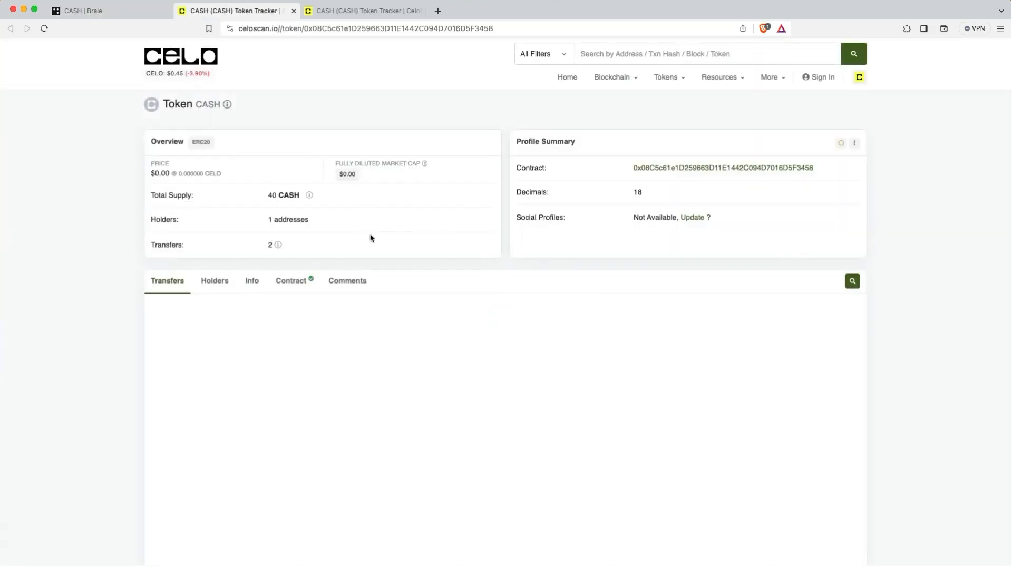
left_click_drag(303, 201, 265, 196)
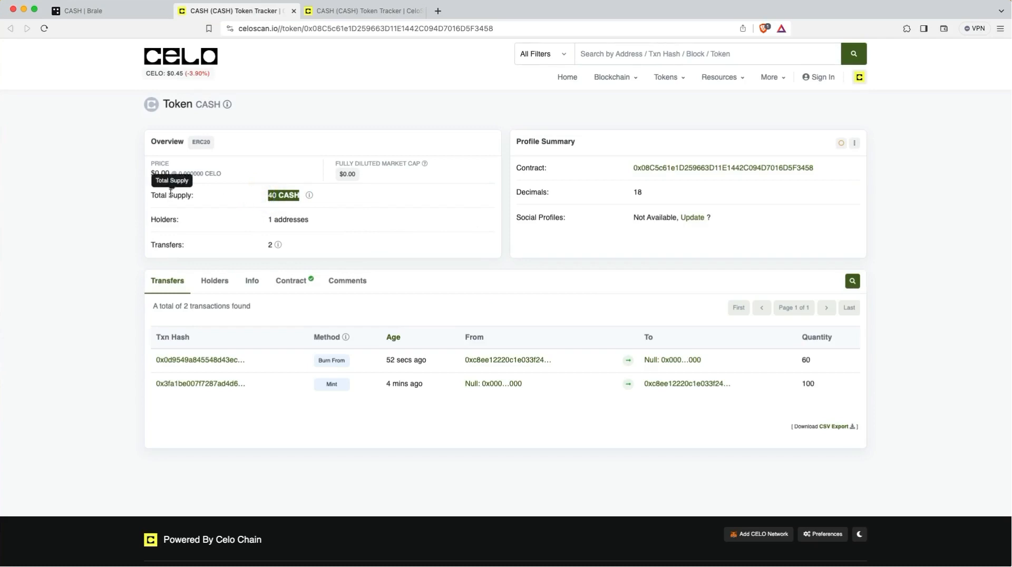
left_click(119, 15)
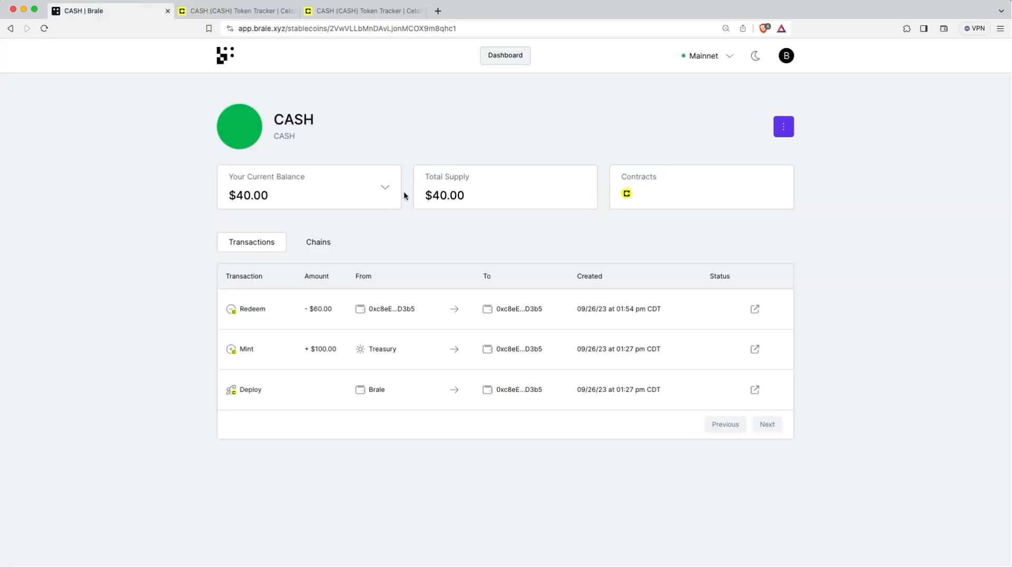
Mint 30 CASH on the Stellar chain to the custodial destination address.
left_click(783, 126)
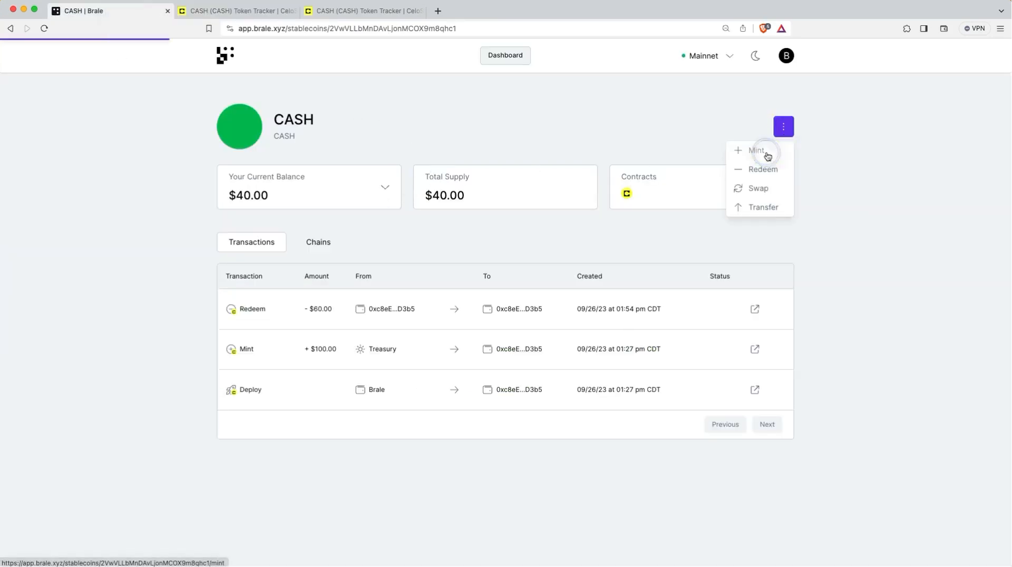
left_click(765, 157)
left_click(380, 245)
type("30")
left_click(519, 304)
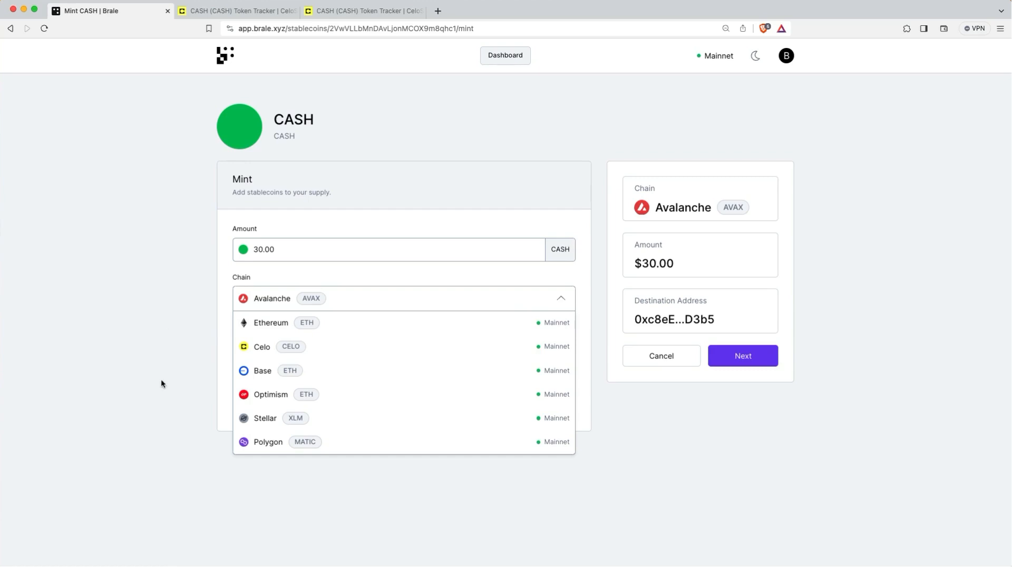
left_click(274, 420)
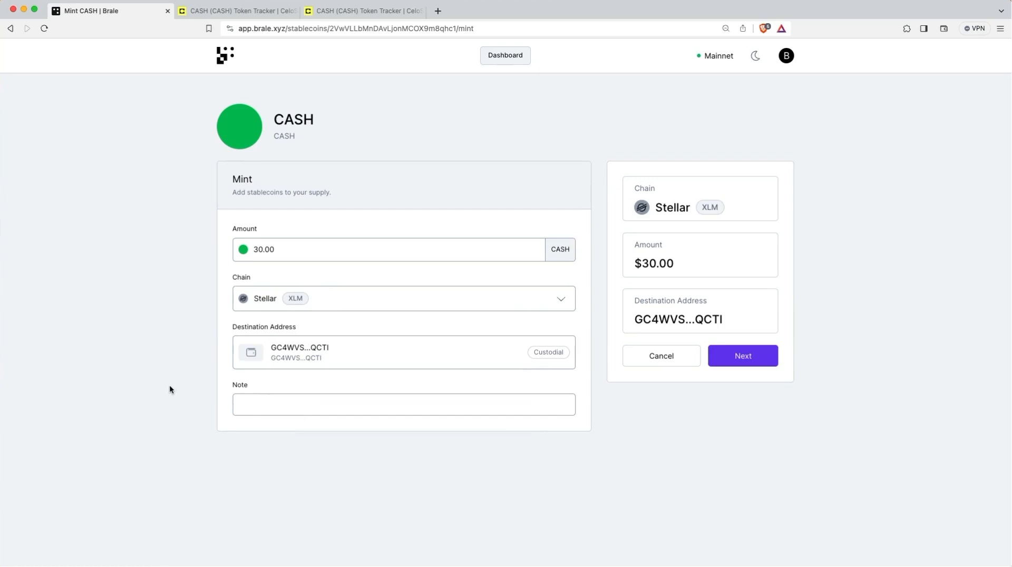
left_click(748, 365)
left_click(871, 240)
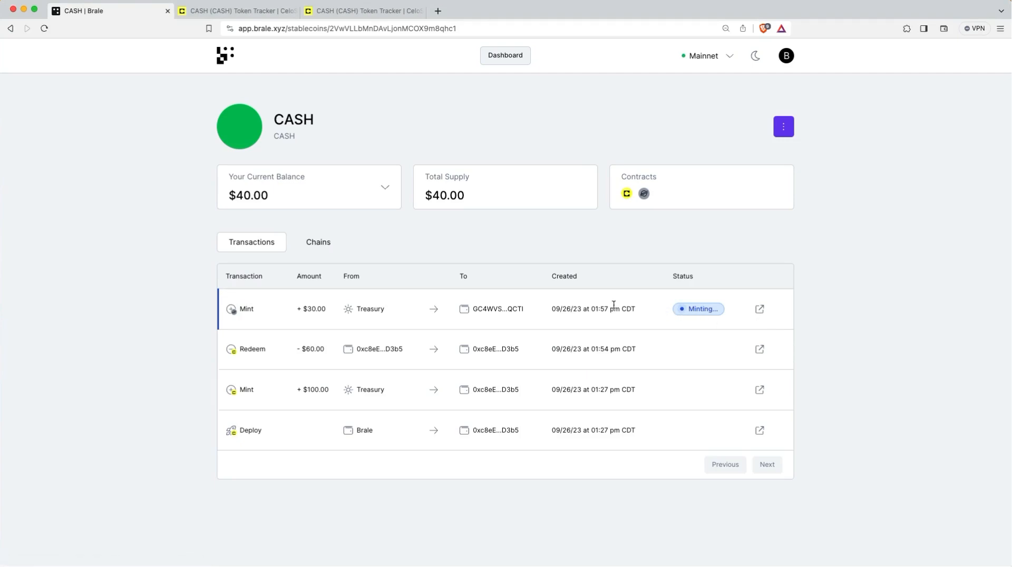
Examine the Stellar mint's transaction details and the CASH asset's summary on the Stellar block explorer.
left_click(760, 309)
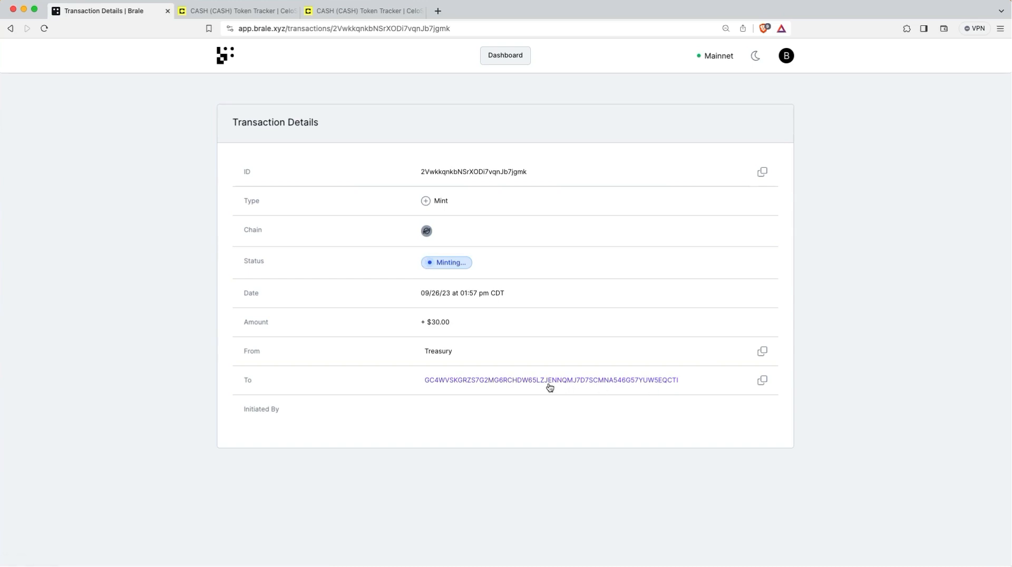
left_click(10, 28)
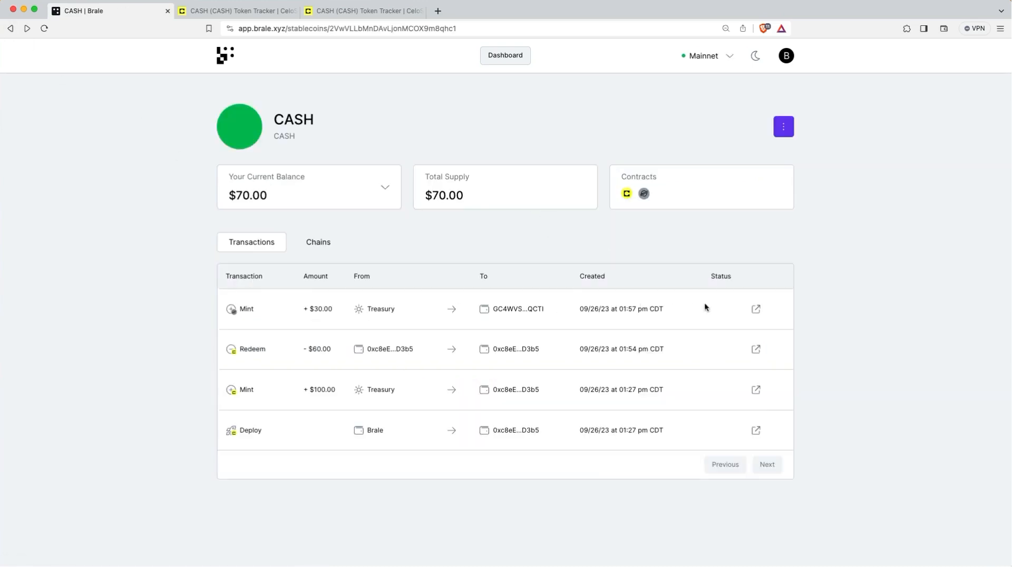
left_click(643, 194)
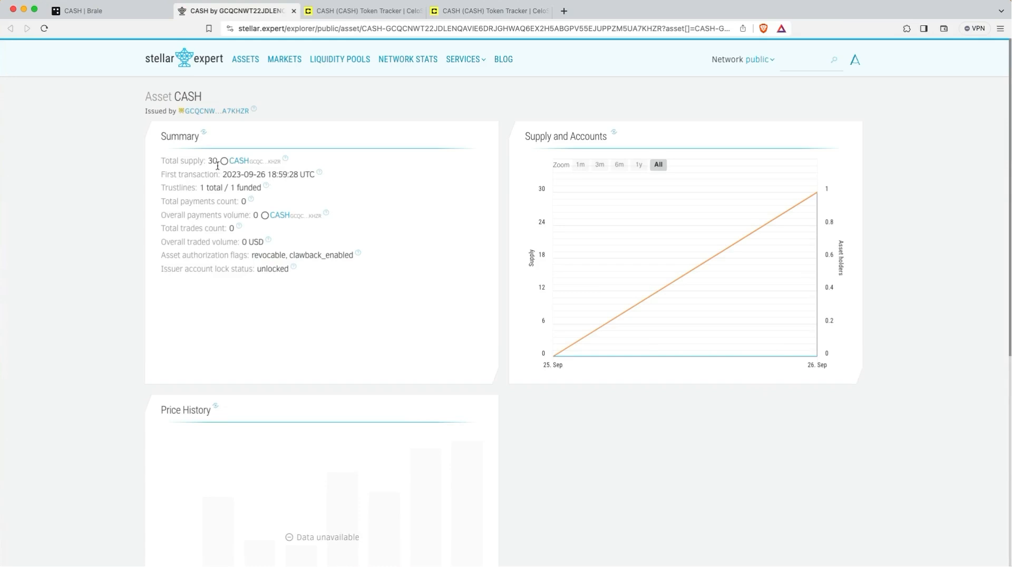
scroll(115, 172, "down", 4)
scroll(115, 171, "up", 4)
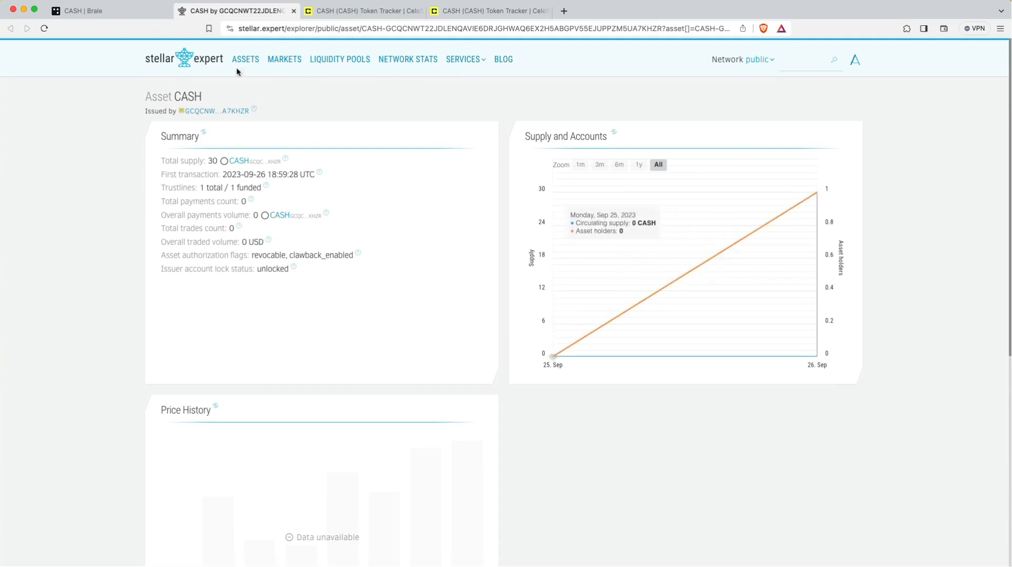
left_click(129, 14)
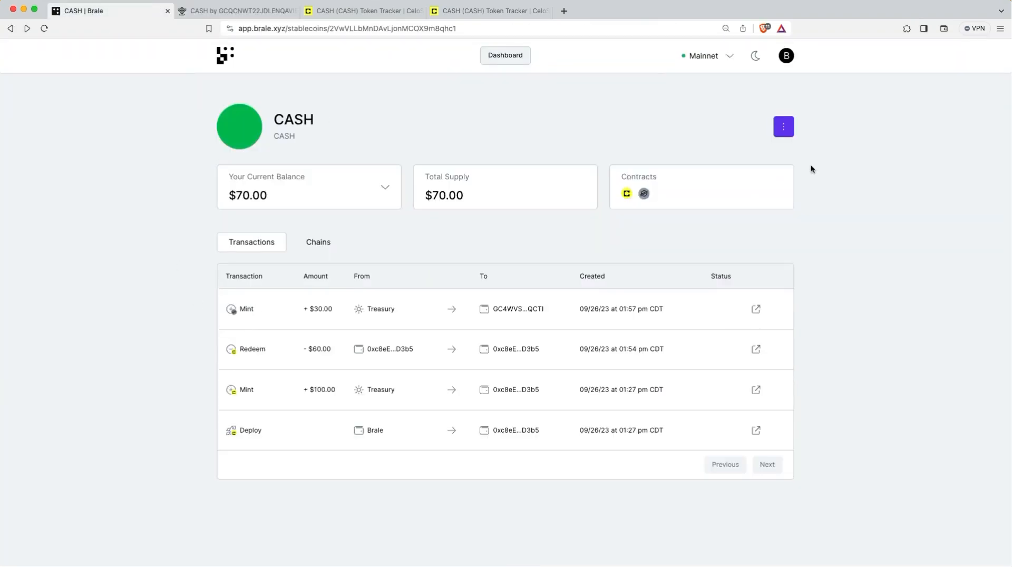
Set up a mint of 30 CASH on the Polygon chain with the custodial destination address, and proceed to funding.
left_click(784, 127)
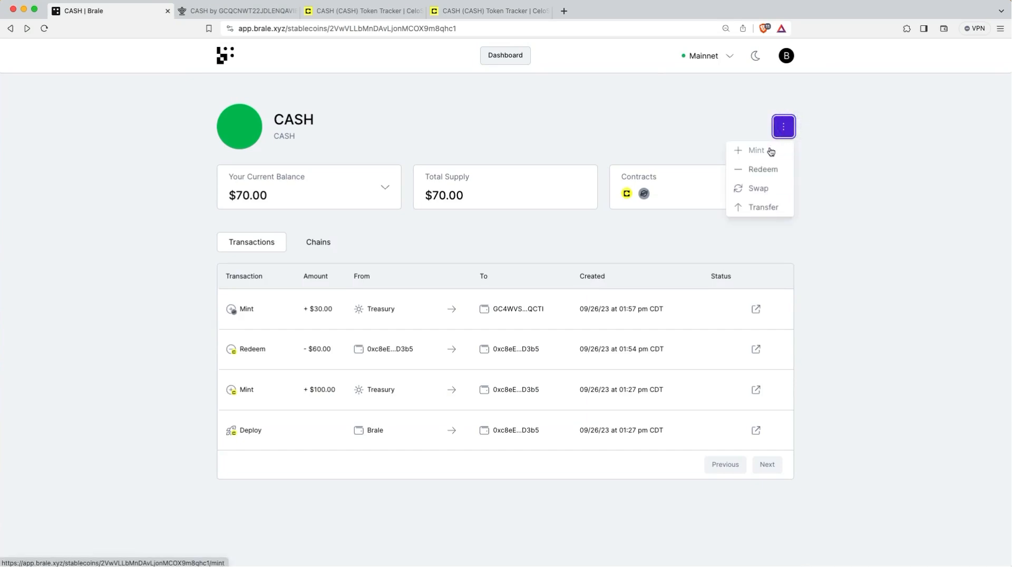
left_click(771, 152)
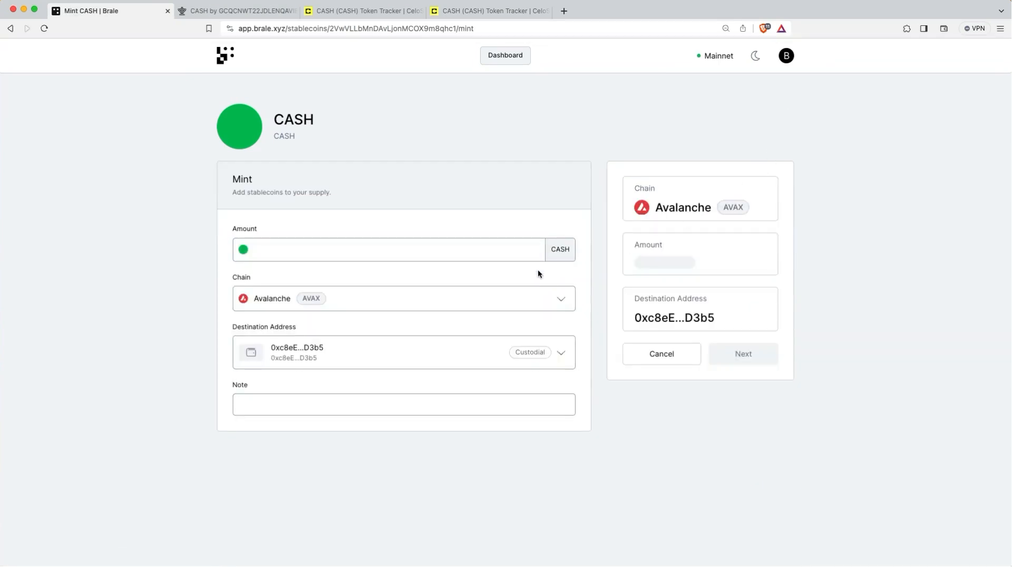
left_click(439, 248)
left_click(11, 28)
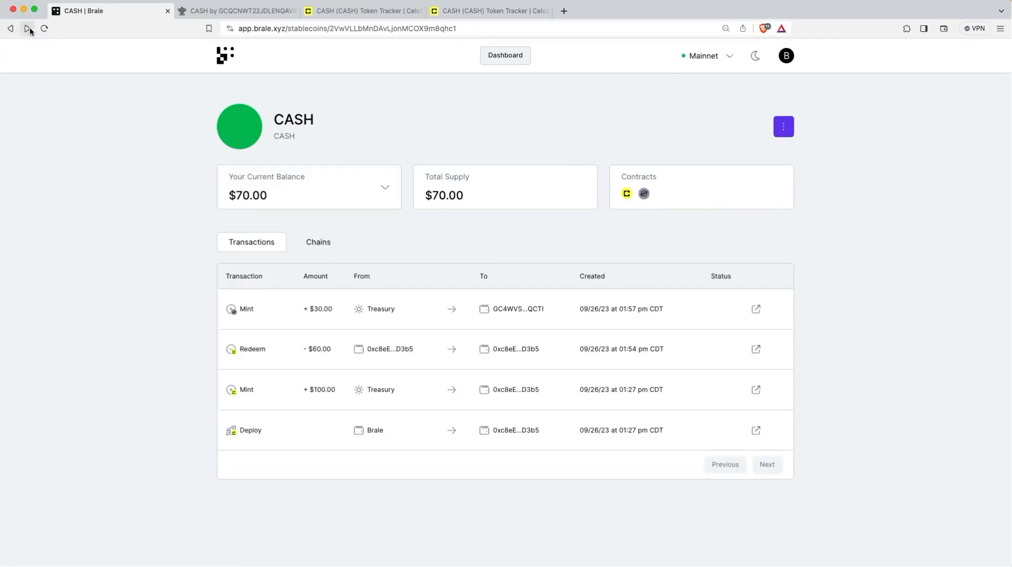
left_click(304, 247)
type("30")
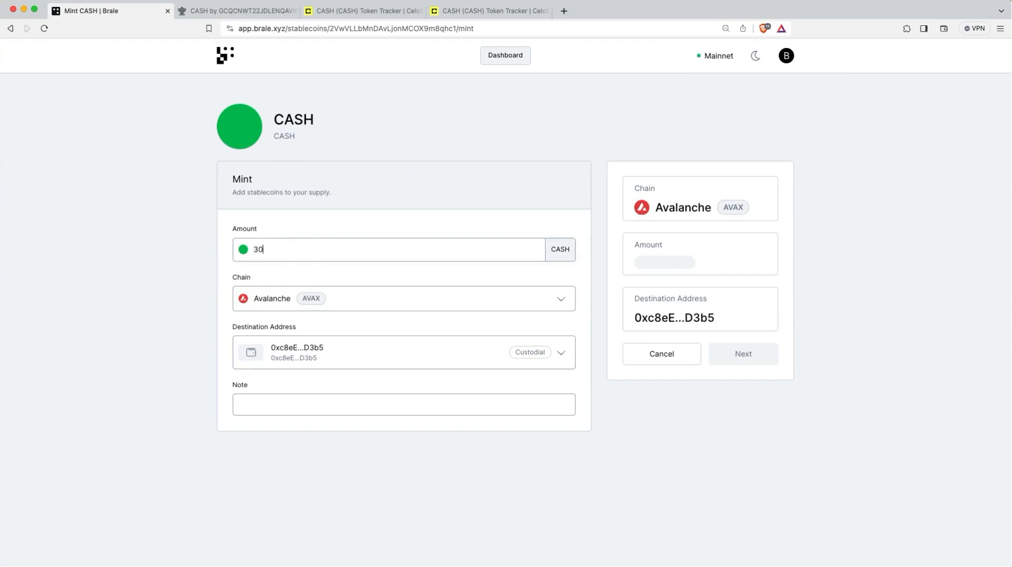
left_click(184, 275)
left_click(298, 296)
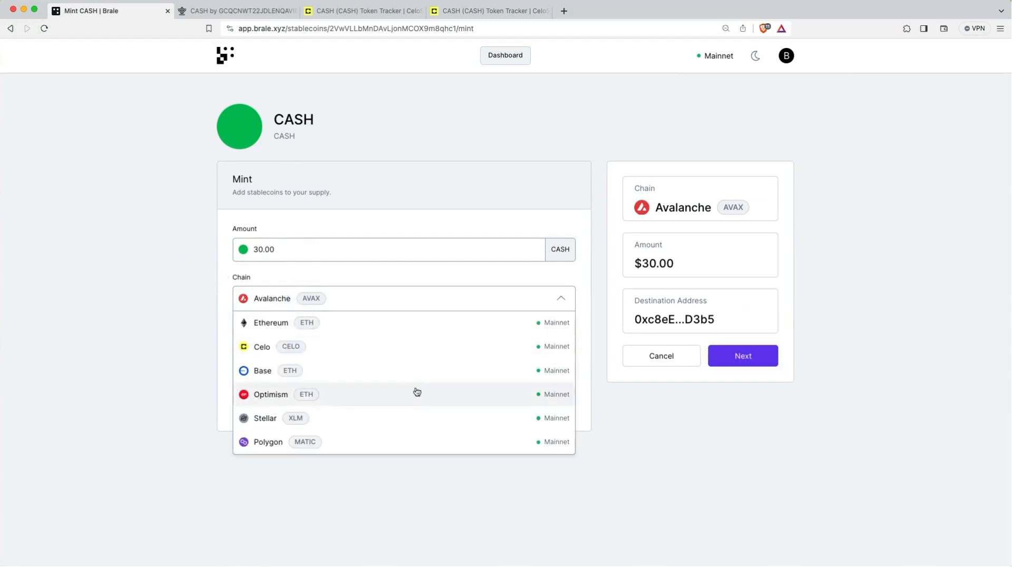
left_click(396, 437)
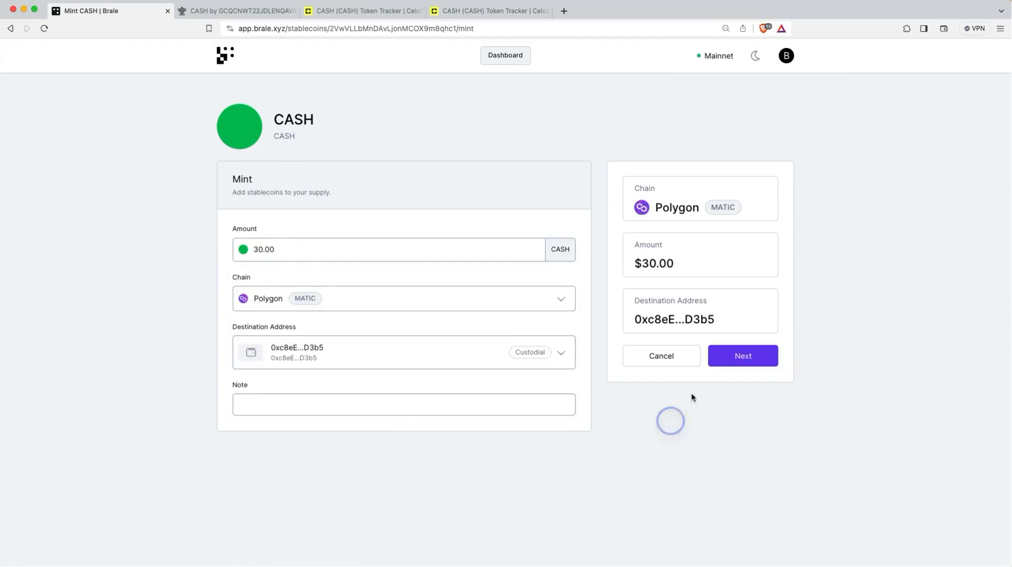
left_click(732, 357)
Fund the Polygon mint with USD Coin from Avalanche Mainnet, submit it, and return to the stablecoin's details.
left_click(344, 244)
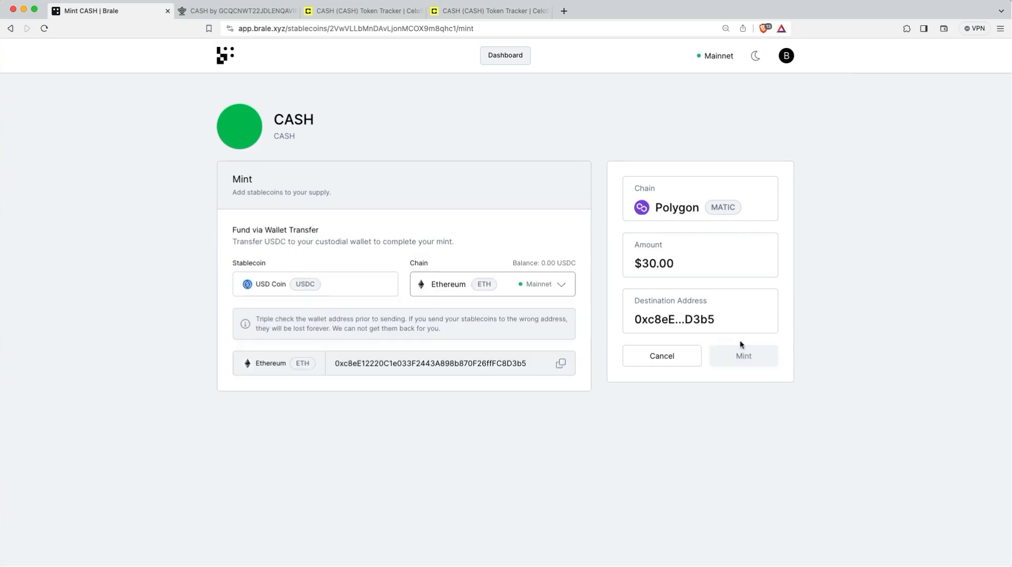
left_click(447, 284)
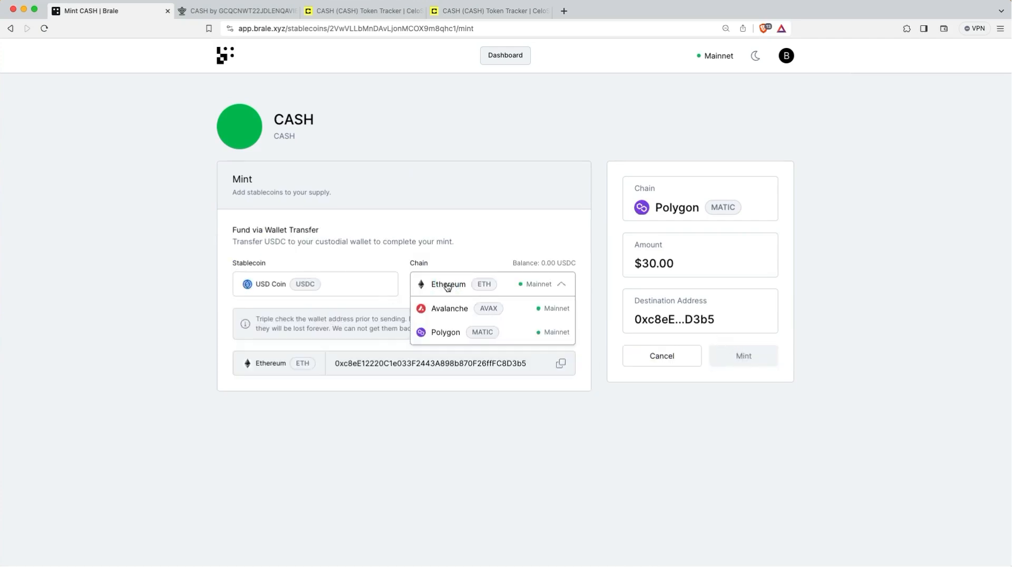
left_click(442, 308)
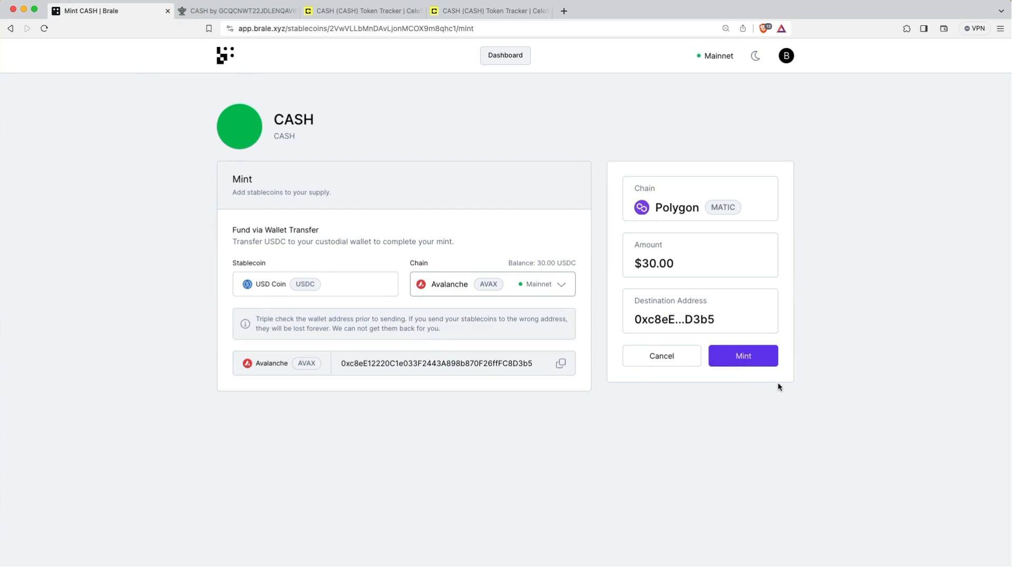
left_click(758, 363)
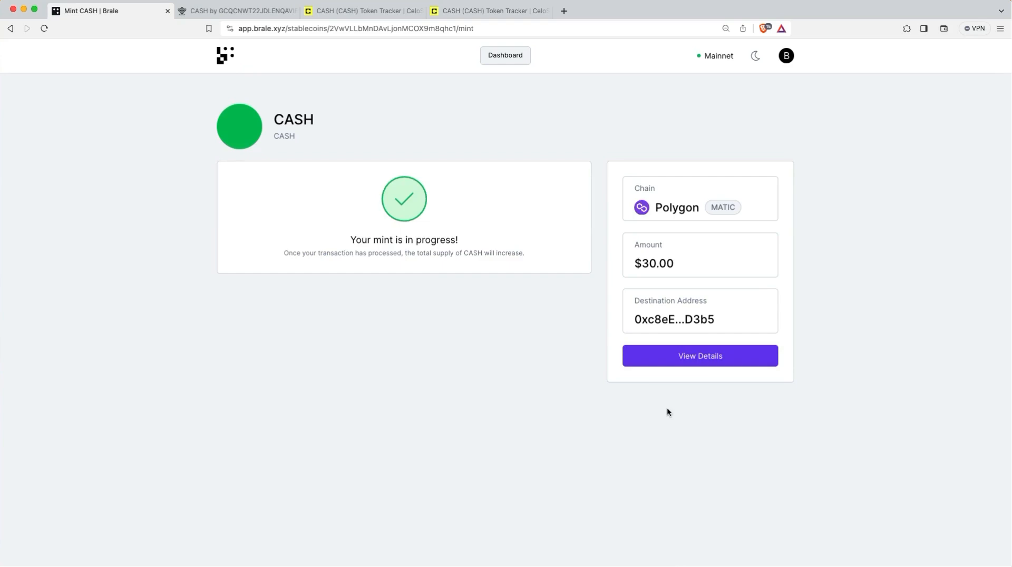
left_click(703, 357)
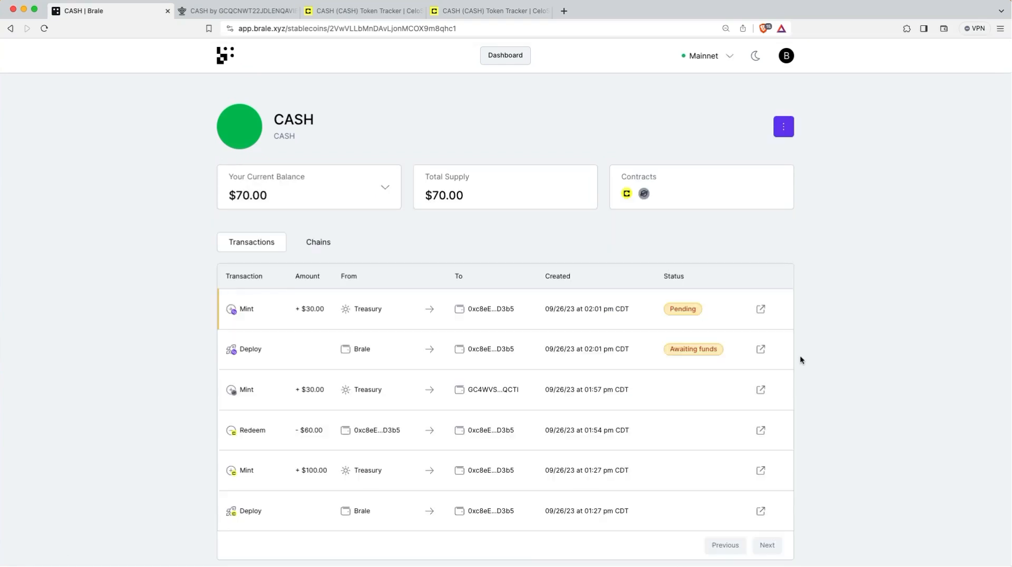
Check the USDC details for the transfer that funds the Polygon mint, and go back to the stablecoin overview.
left_click(512, 61)
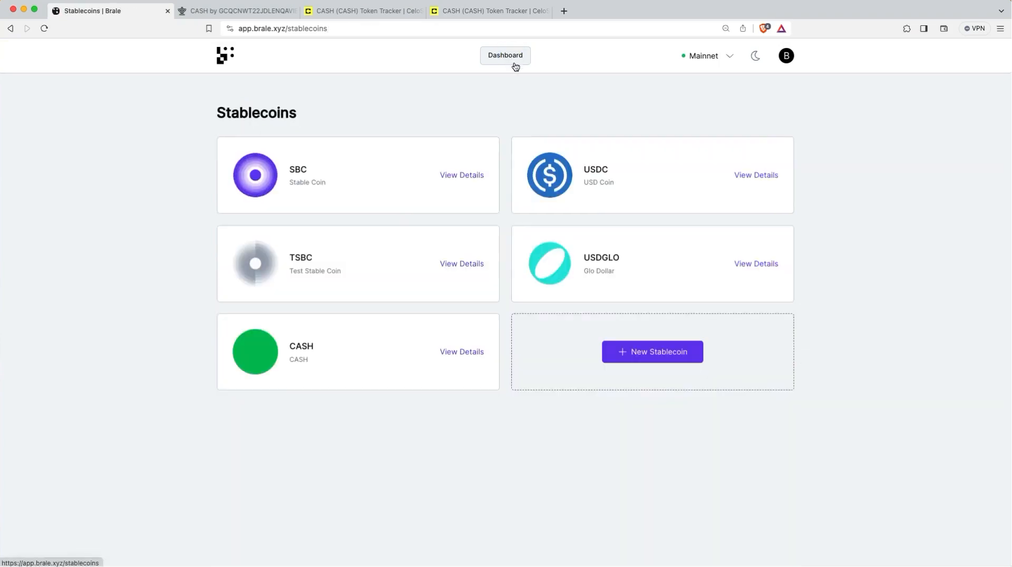
left_click(769, 179)
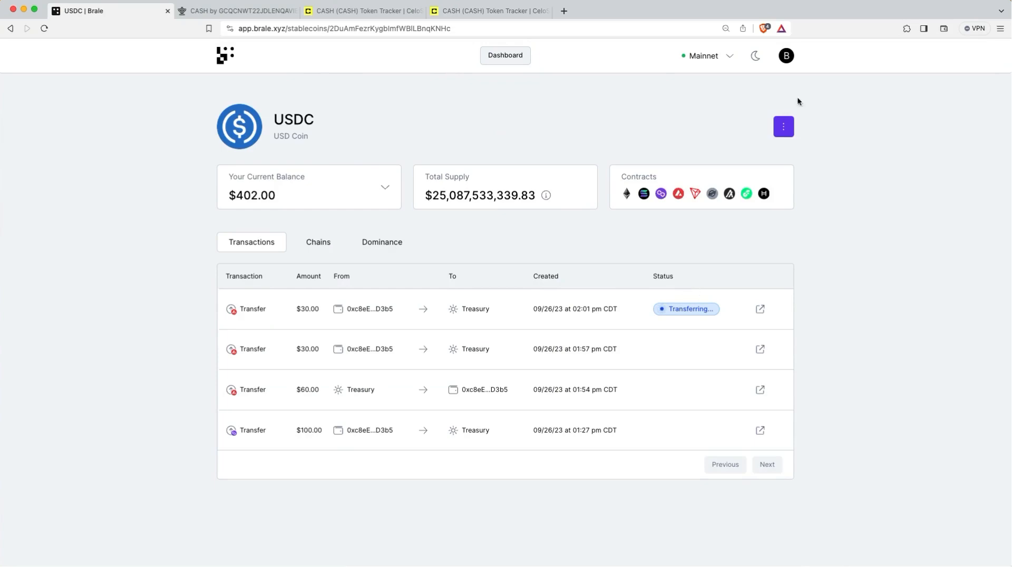
left_click(498, 56)
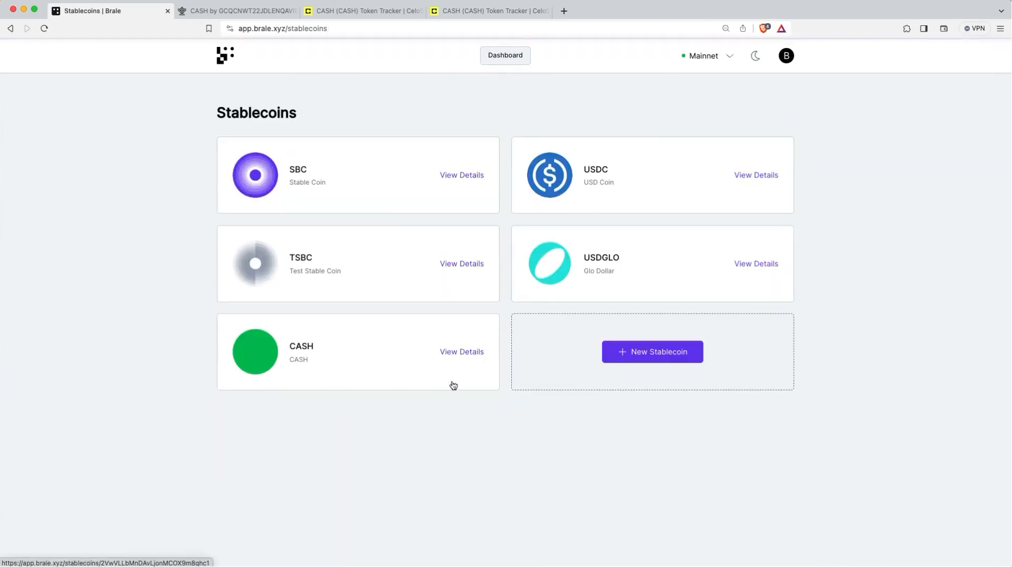
Open the CASH details and examine the status of the Polygon deployment and mint transactions.
left_click(462, 352)
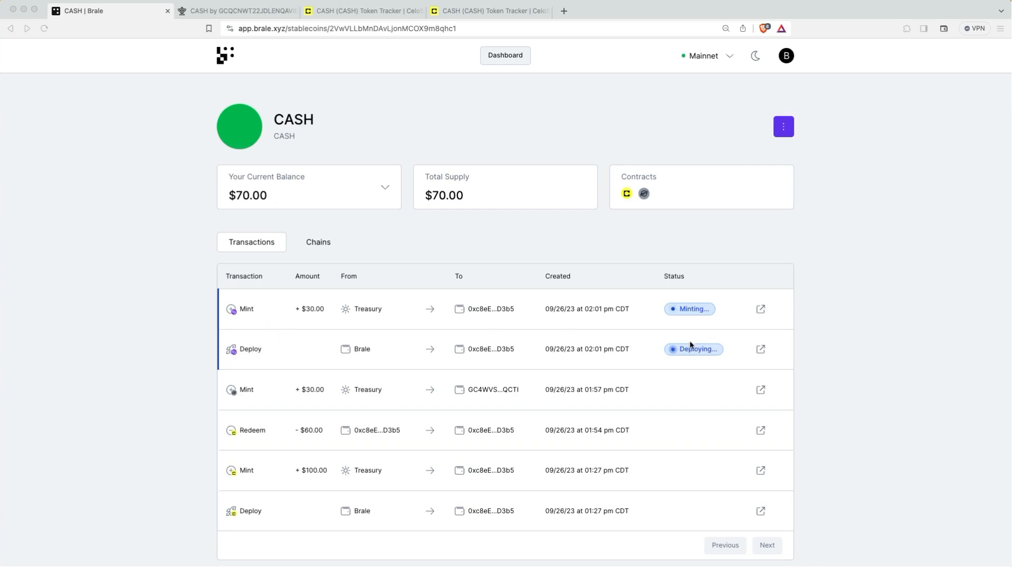
scroll(896, 358, "down", 2)
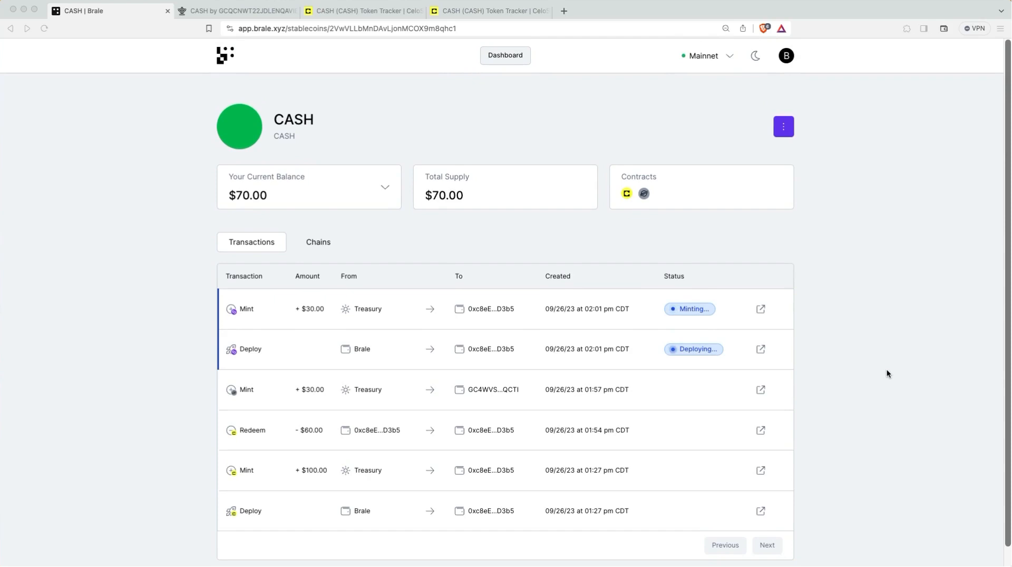
scroll(887, 374, "down", 1)
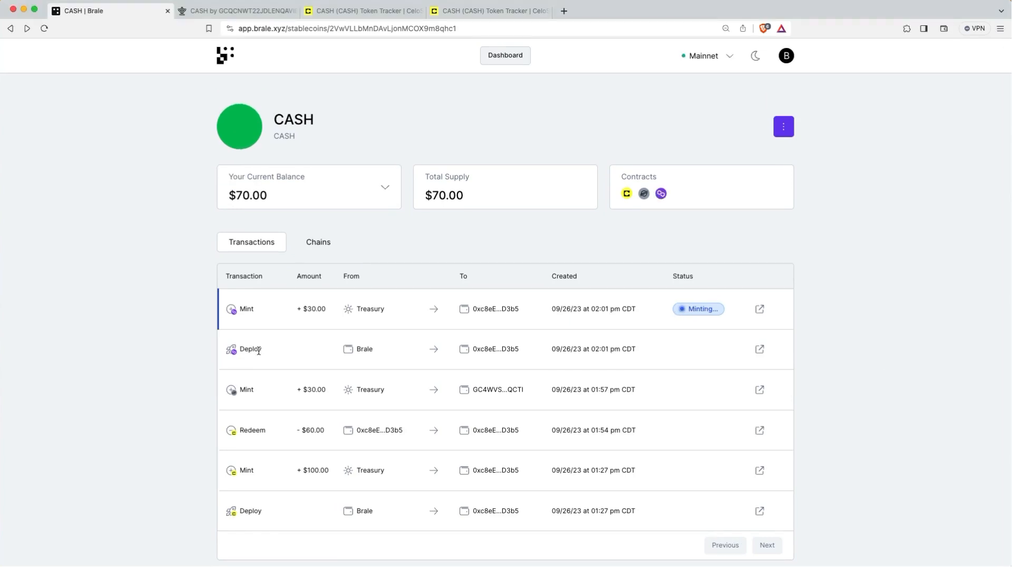
left_click_drag(263, 351, 229, 350)
left_click(840, 356)
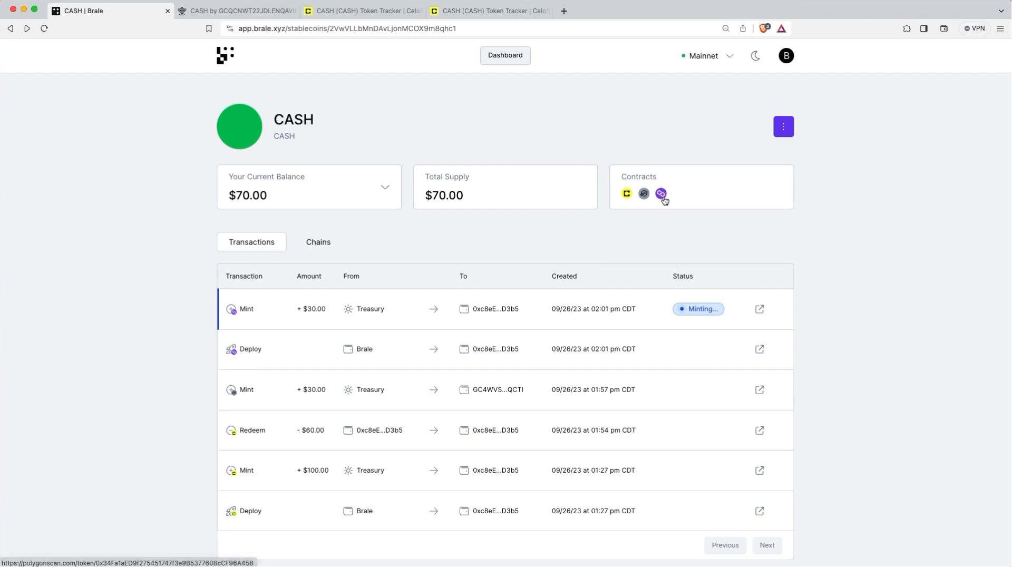
Inspect the CASH token and contract on the Polygon block explorer, and return to review the CASH balance by chain.
left_click(663, 198)
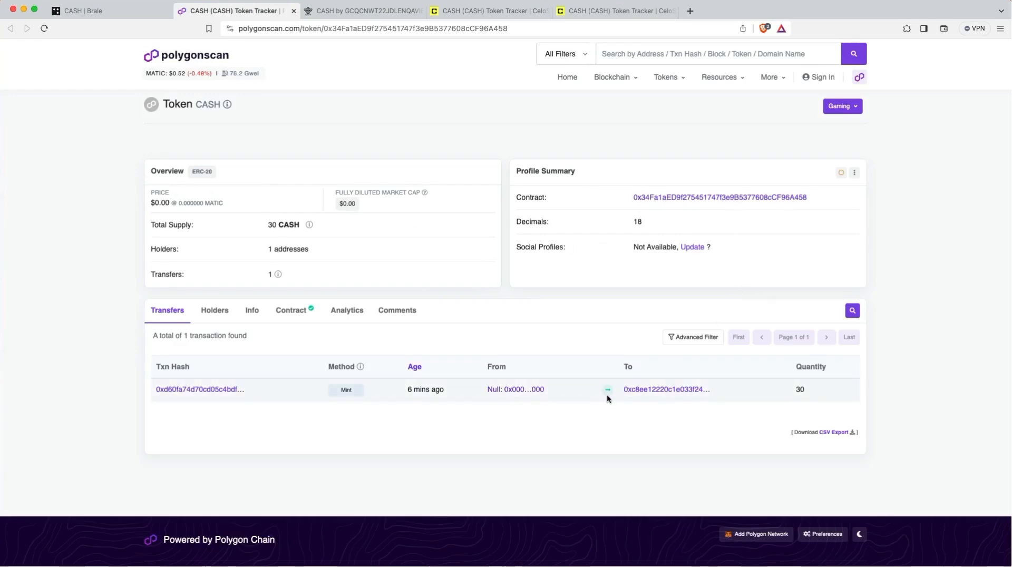
left_click(677, 197)
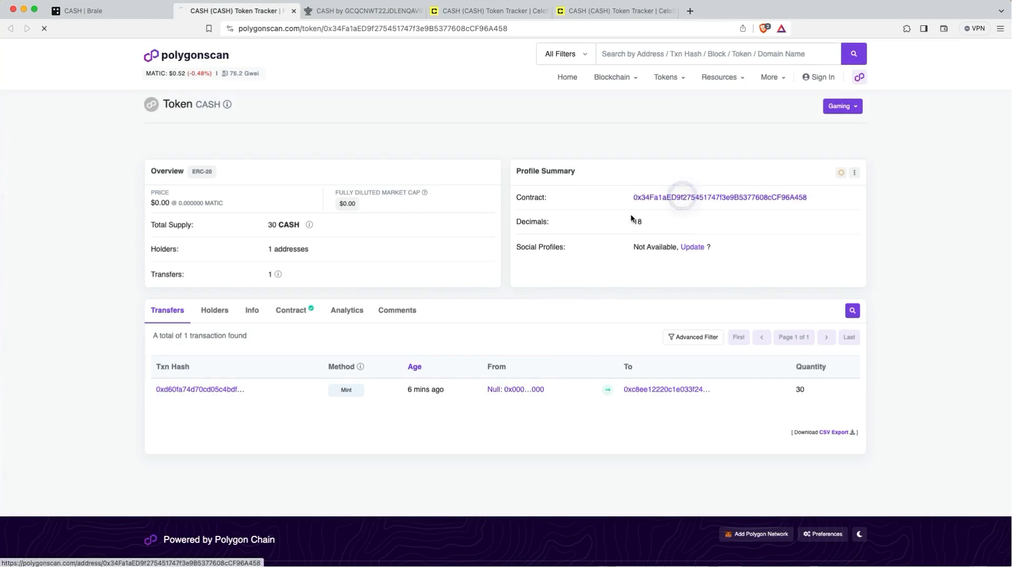
left_click(670, 240)
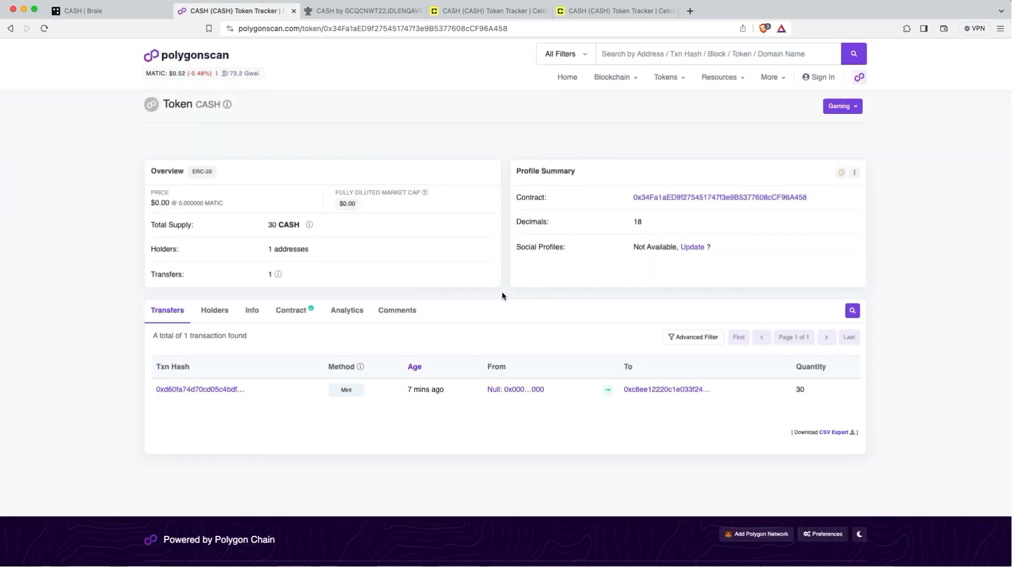
left_click(105, 11)
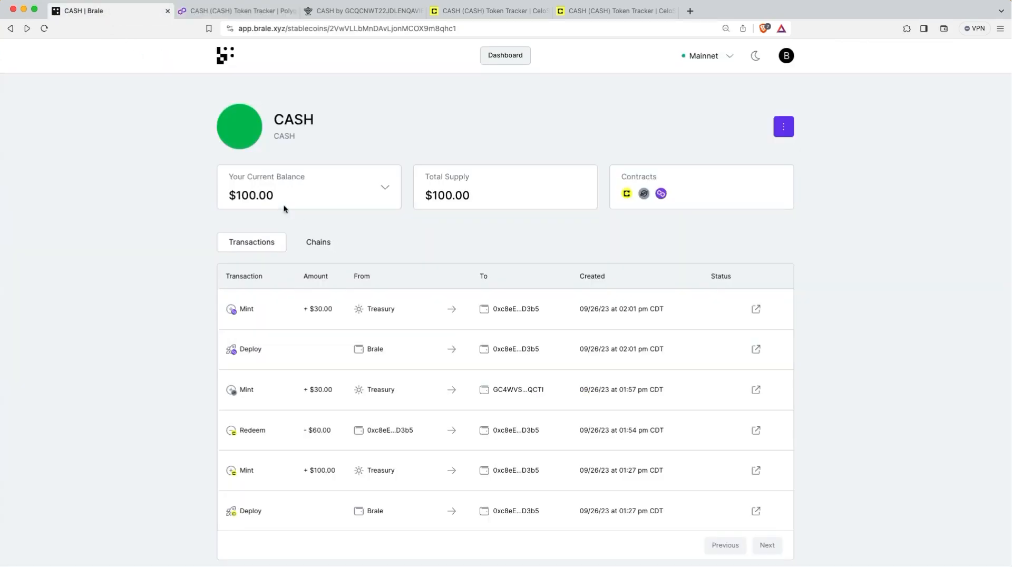
left_click(386, 188)
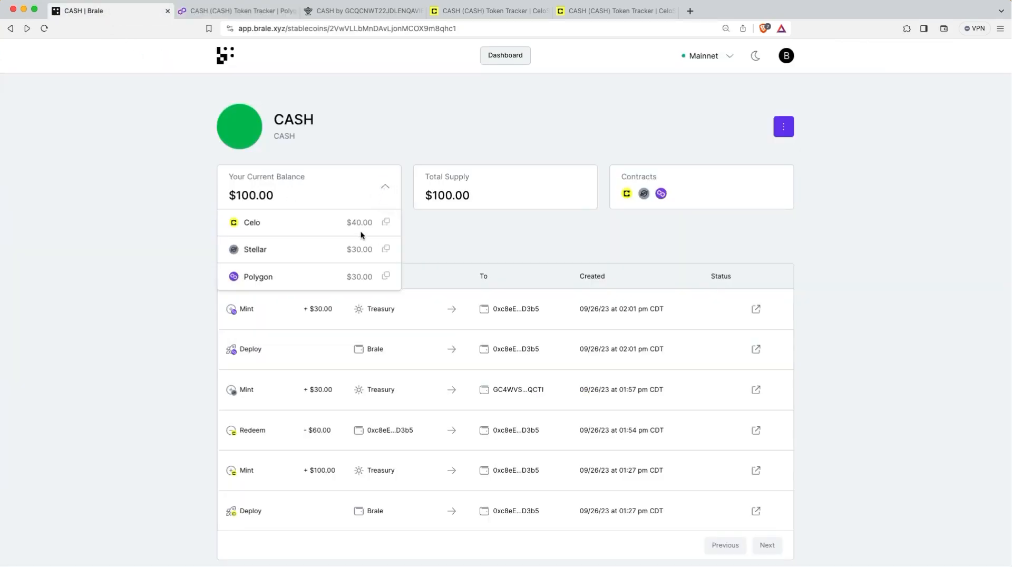
Review how CASH is distributed by chain, and reopen the CASH details from the stablecoin overview.
left_click(387, 179)
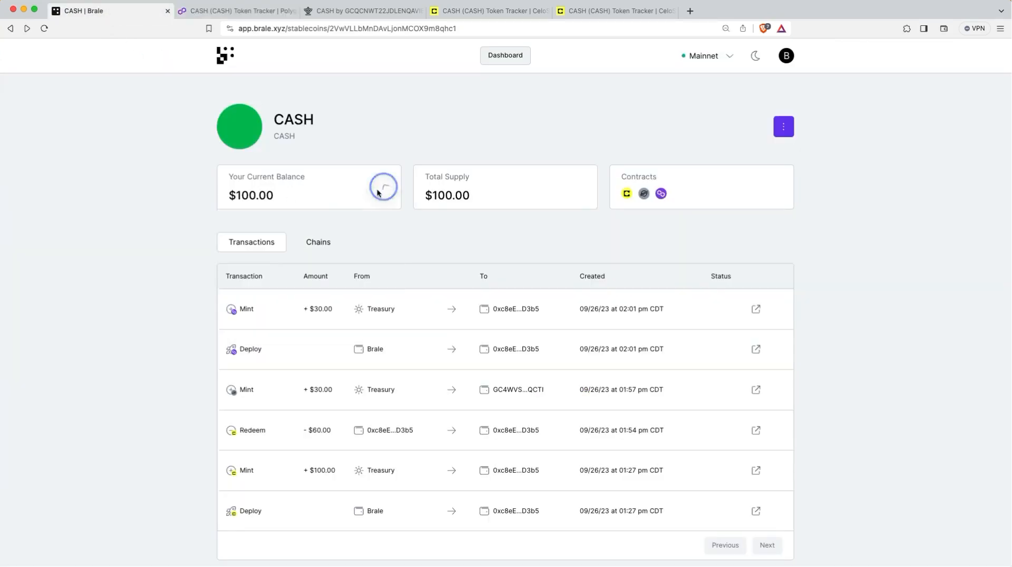
left_click(314, 241)
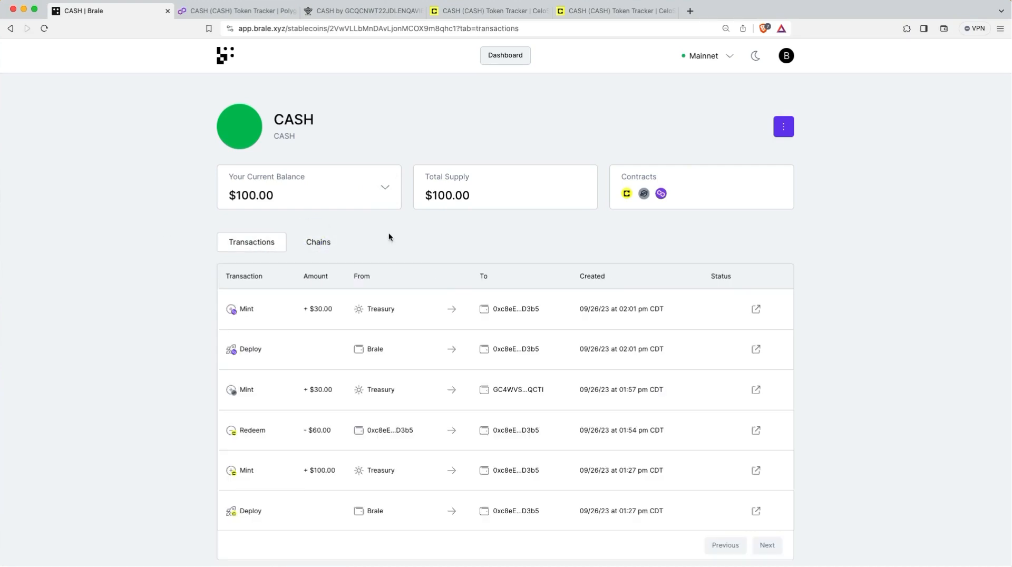
left_click(328, 241)
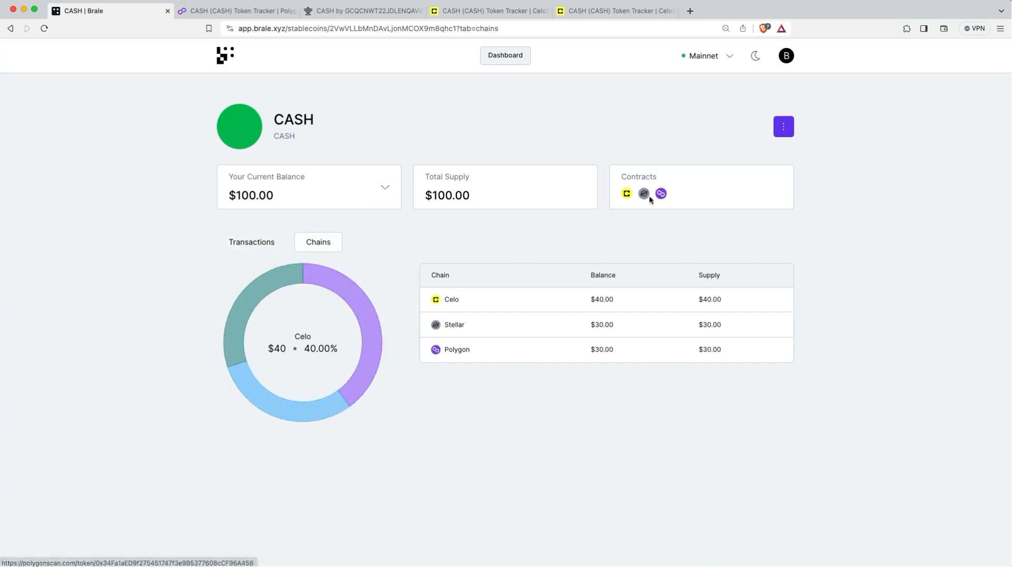
left_click(490, 59)
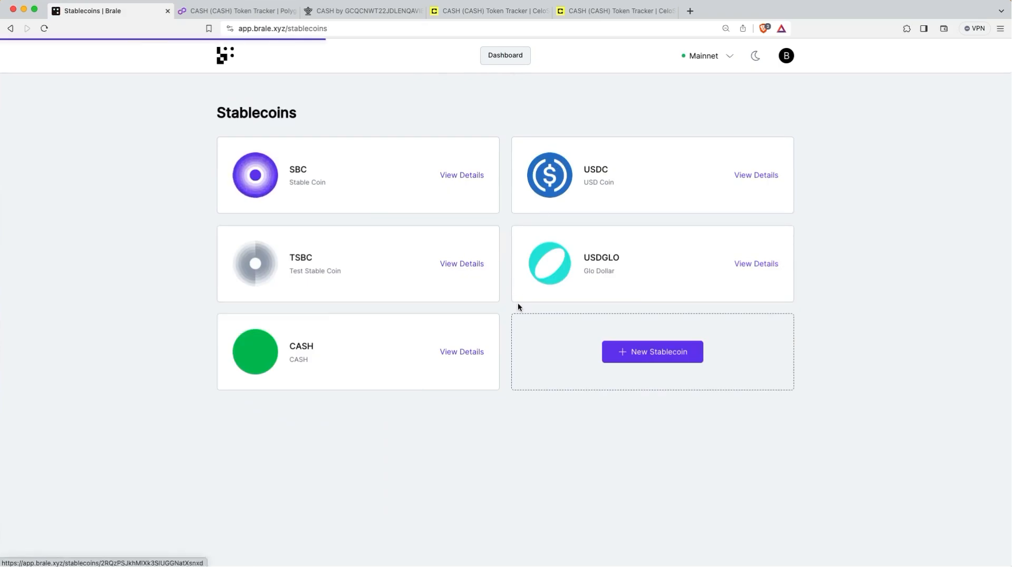
left_click(468, 356)
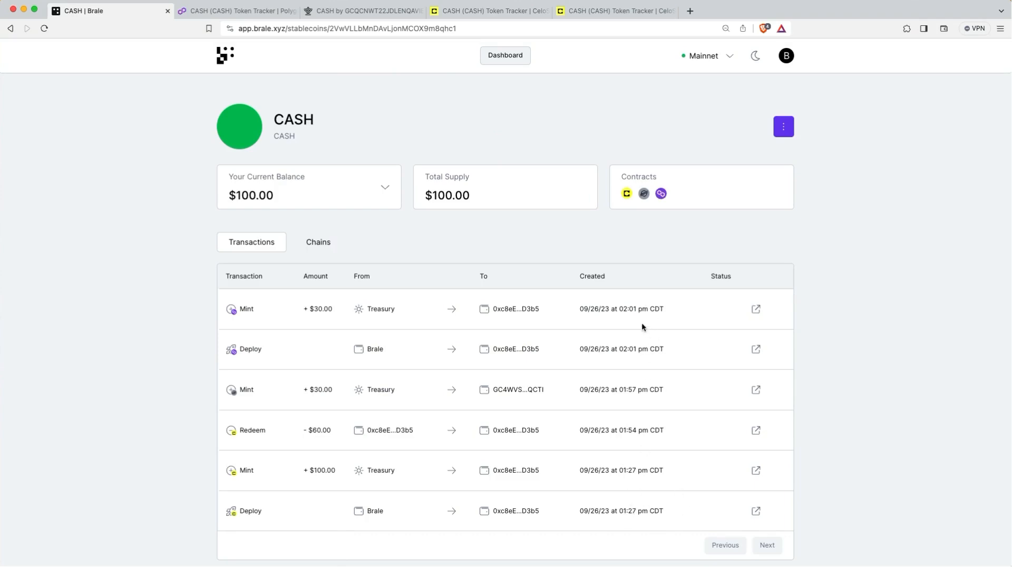
Look at the transfer form for sending CASH to an external wallet, and return to the CASH details.
left_click(784, 126)
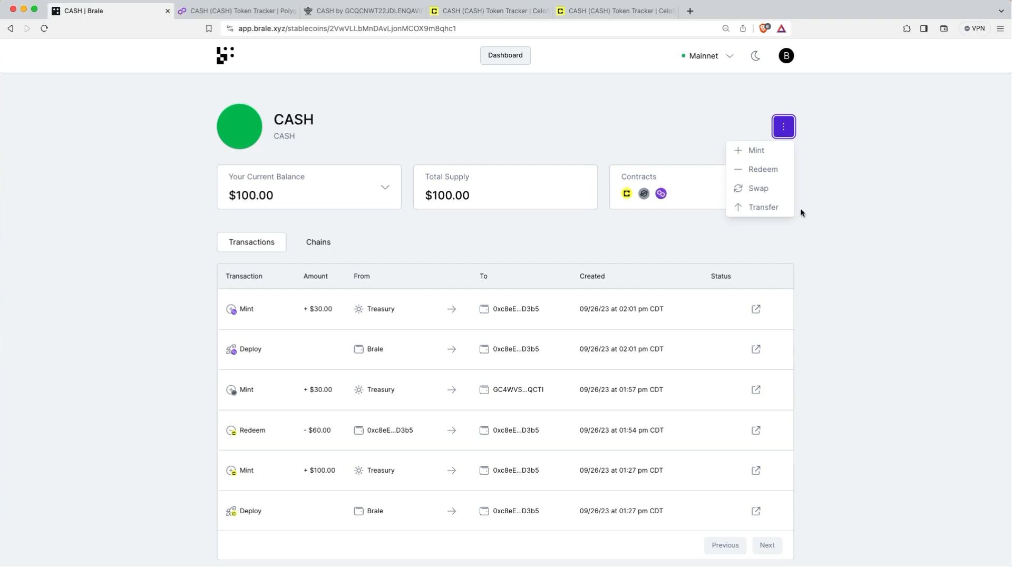
left_click(780, 208)
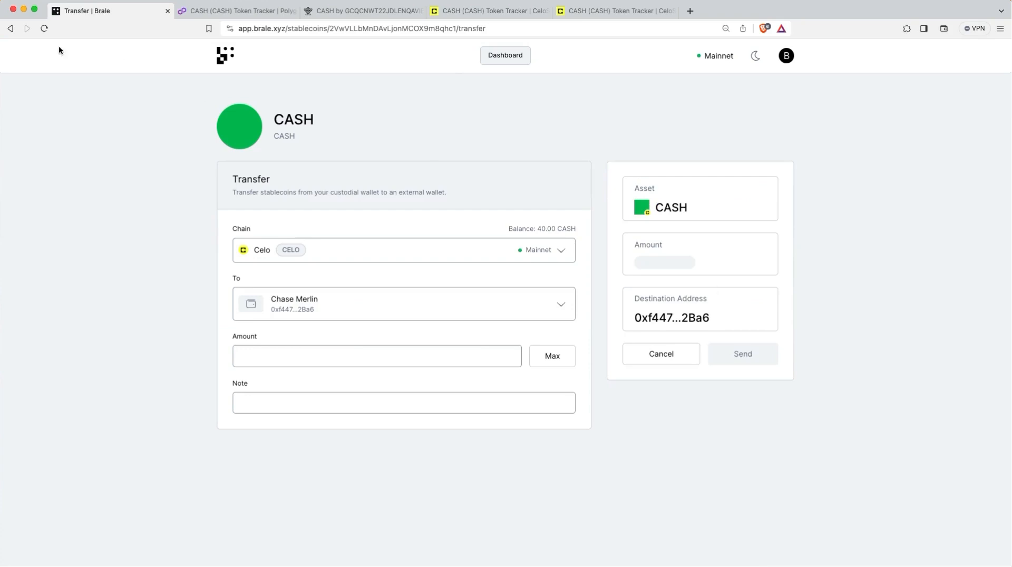
left_click(10, 28)
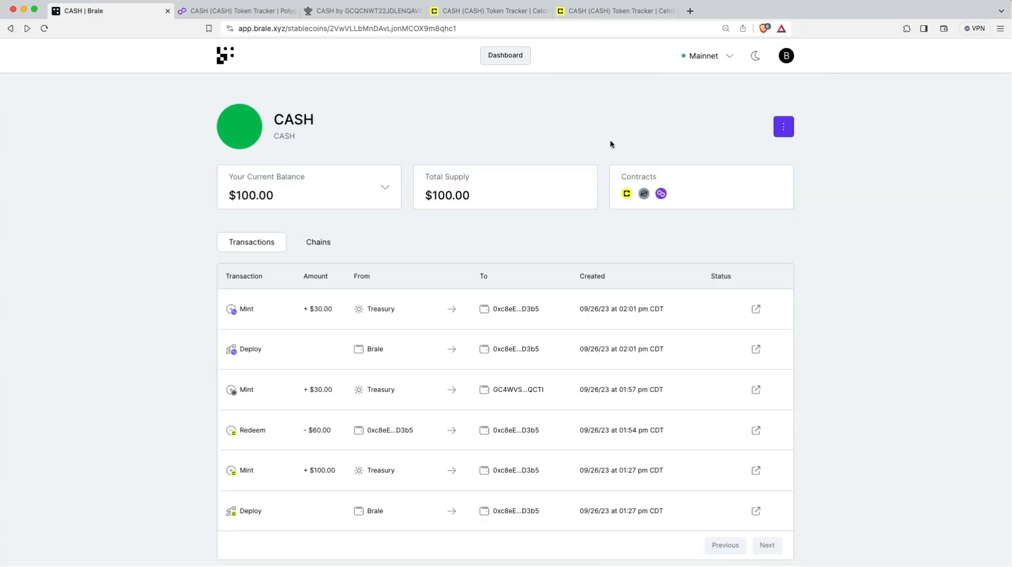
Swap 30.00 CASH on Stellar for CASH on Celo, submit the swap, and go back to the CASH details.
left_click(783, 126)
left_click(762, 188)
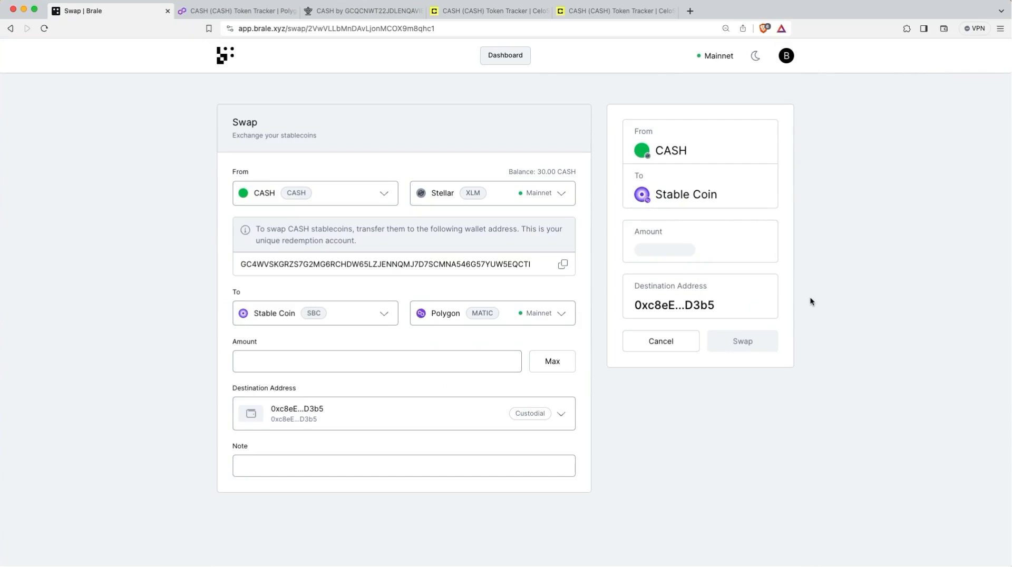
left_click(337, 318)
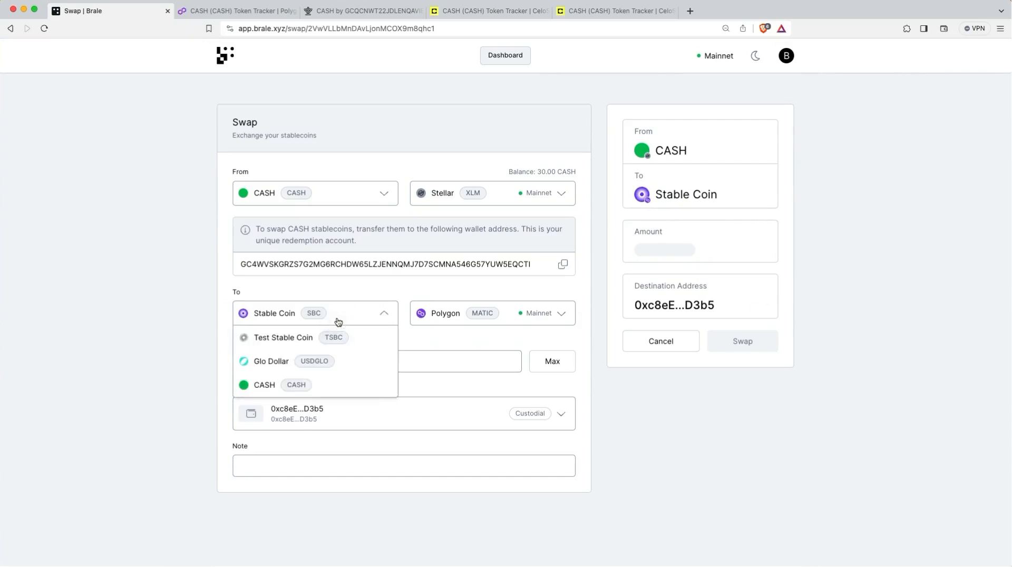
left_click(257, 390)
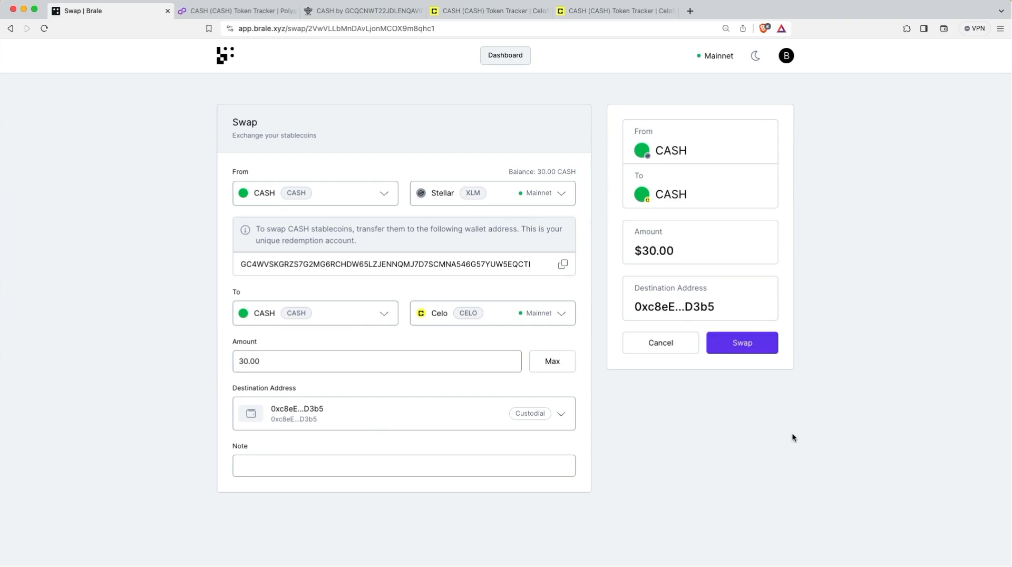
left_click(748, 347)
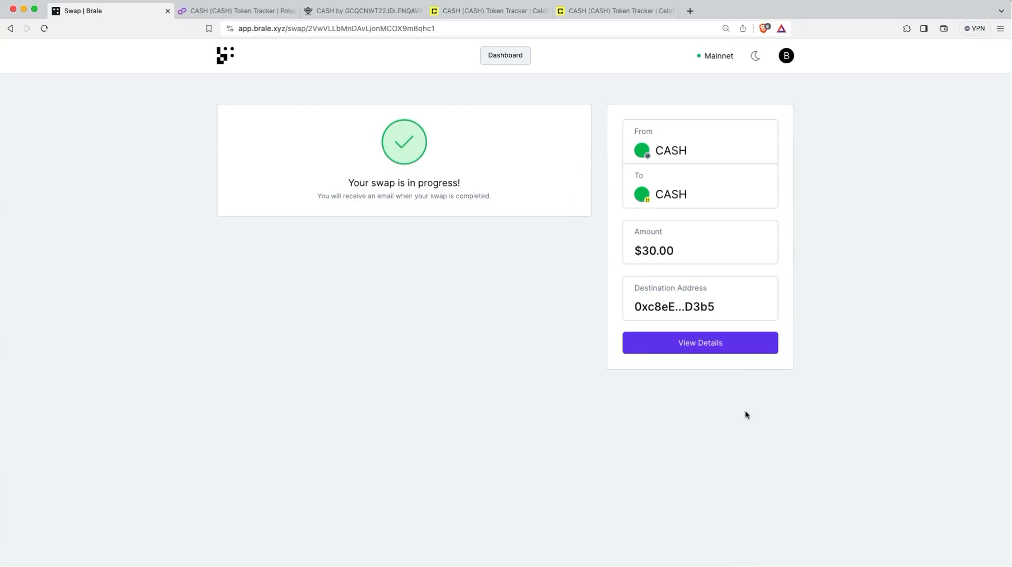
left_click(713, 350)
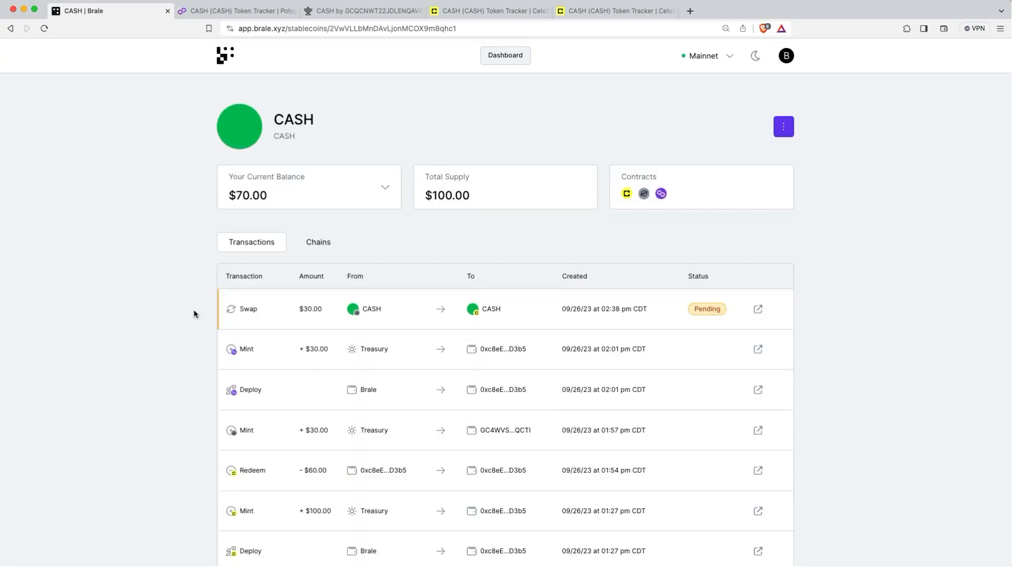
Check the CASH balance by chain and the swap's transaction details, and return to the CASH page.
left_click(385, 188)
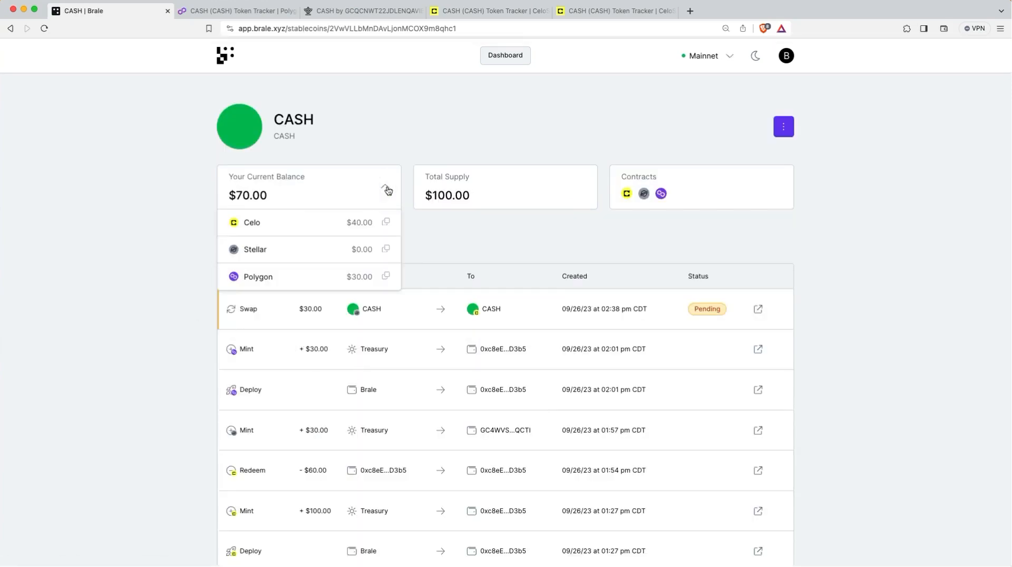
left_click(386, 190)
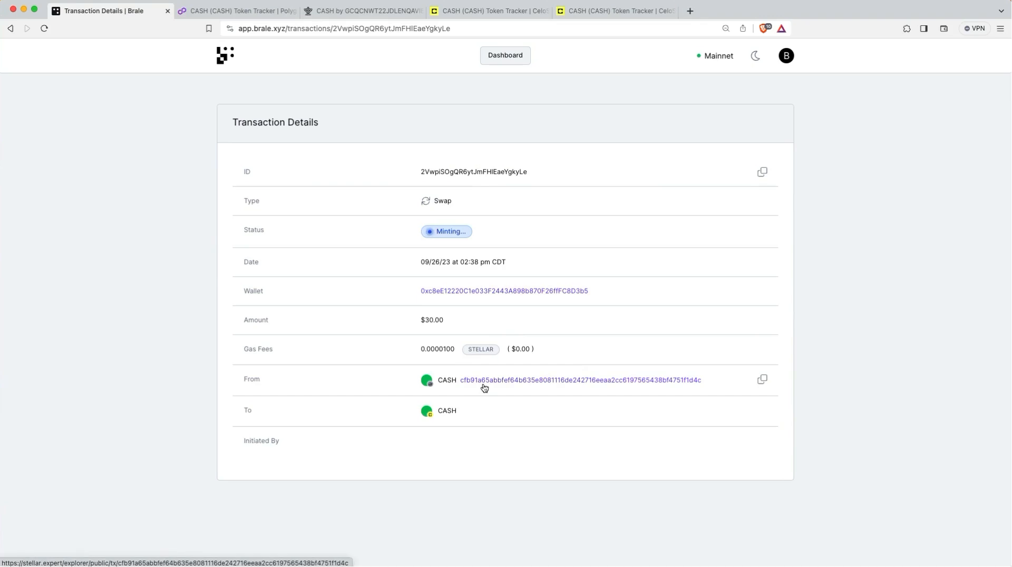
left_click(10, 28)
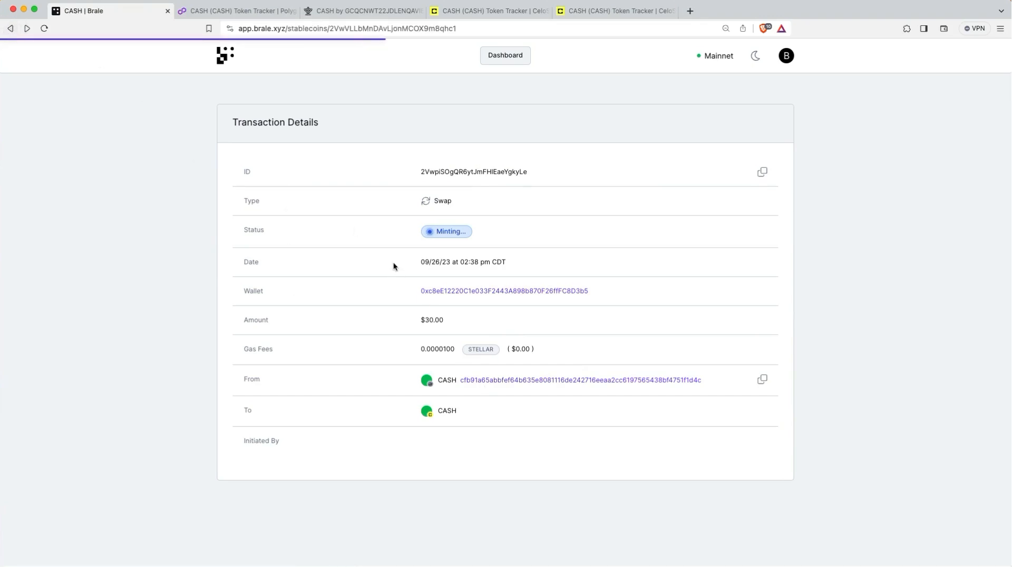
Inspect the CASH asset on the Stellar explorer, and return to review the total supply and the balance by chain.
left_click(664, 193)
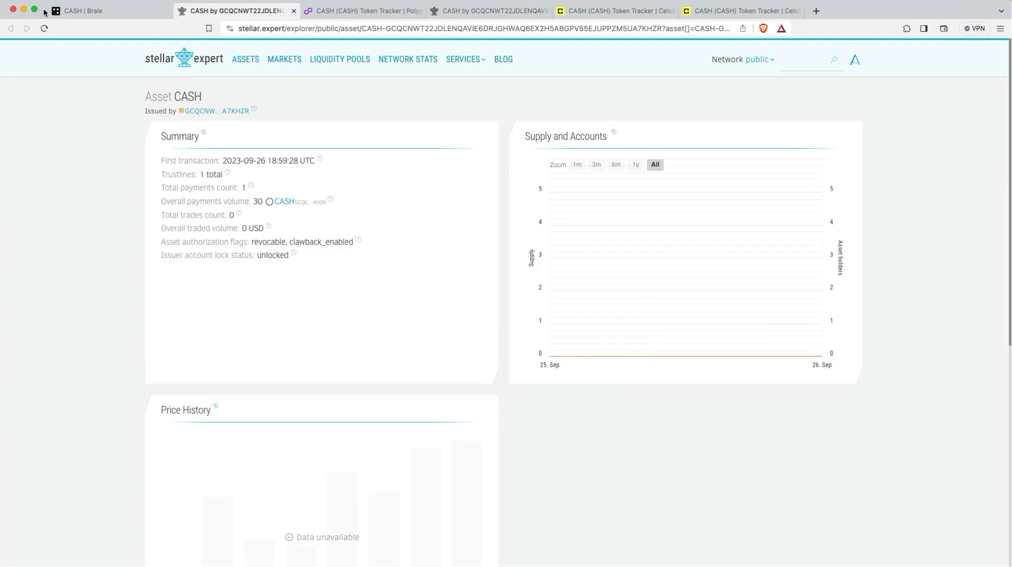
left_click(85, 10)
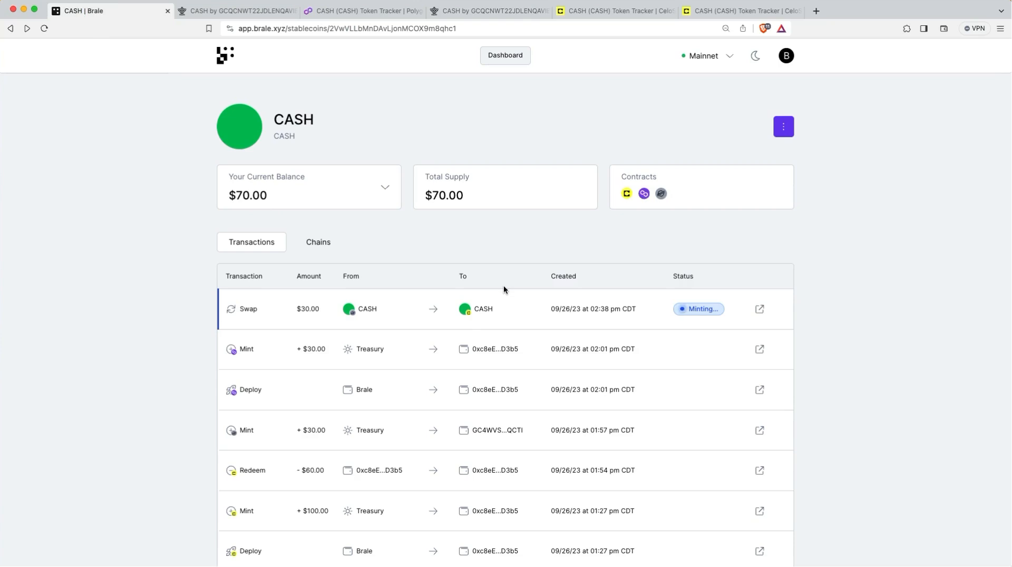
left_click_drag(426, 195, 471, 196)
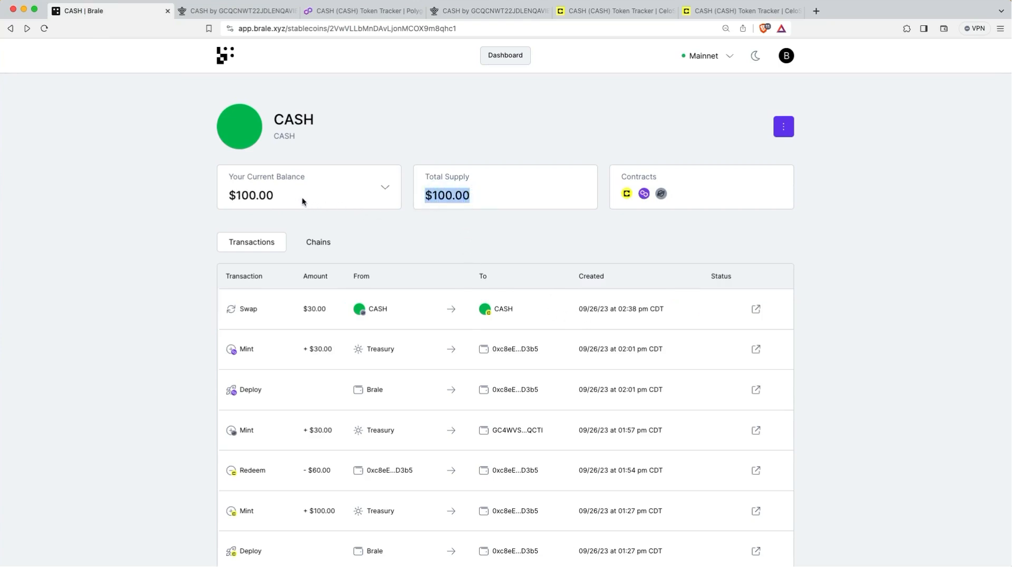
left_click(302, 203)
left_click(374, 190)
left_click(384, 189)
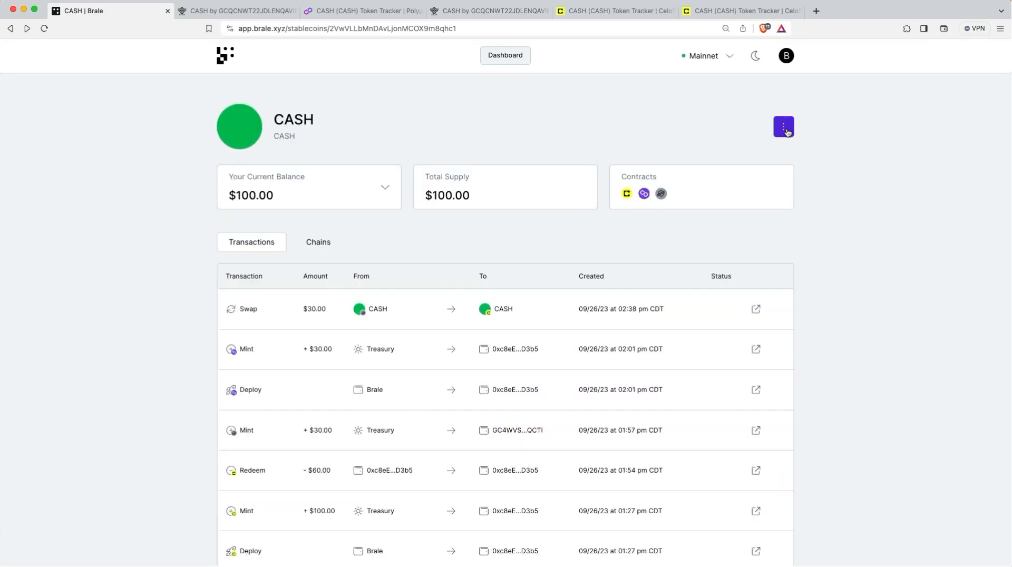
Open the redeem form for CASH and look through its source, destination and amount fields.
left_click(785, 130)
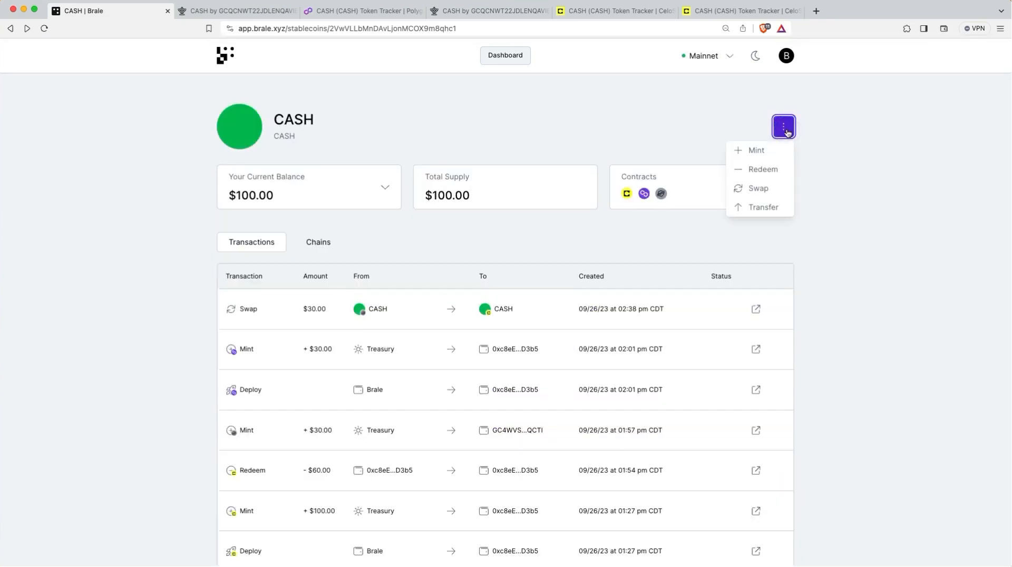
left_click(773, 169)
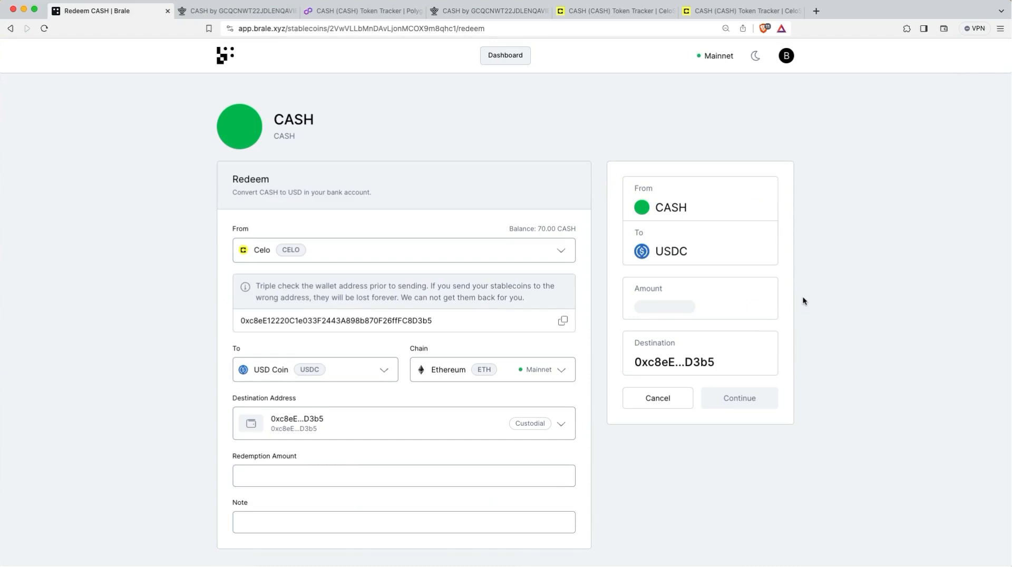
scroll(804, 301, "down", 1)
scroll(803, 301, "up", 1)
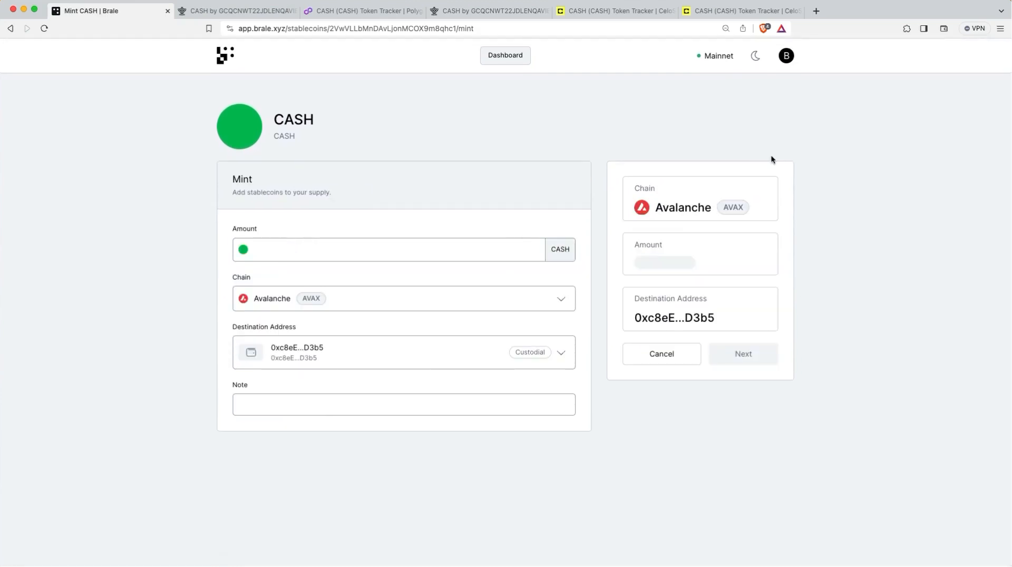
Set up a mint of 402.00 CASH on the Polygon chain and proceed to its funding.
left_click(439, 253)
type("402")
left_click(418, 294)
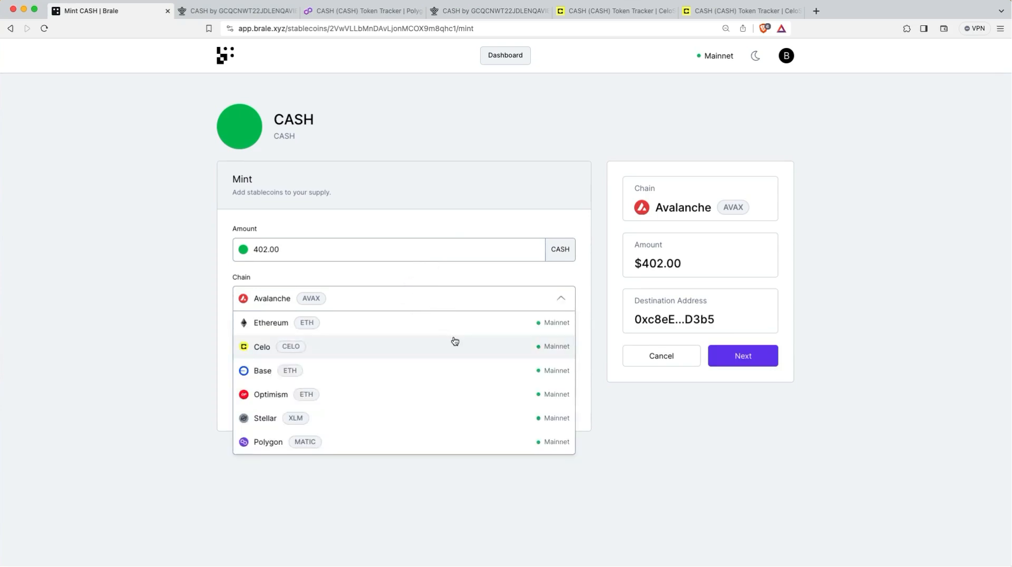
left_click(458, 441)
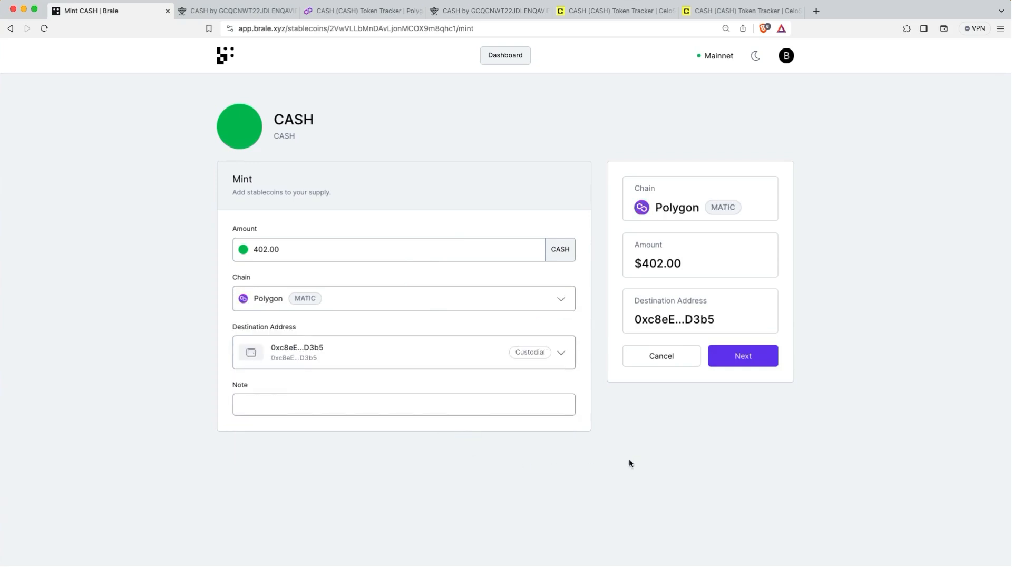
left_click(763, 368)
Fund the mint by wallet transfer with USD Coin from Polygon Mainnet, submit it, and open the stablecoin's details.
left_click(327, 235)
left_click(531, 288)
left_click(526, 315)
left_click(521, 290)
left_click(497, 329)
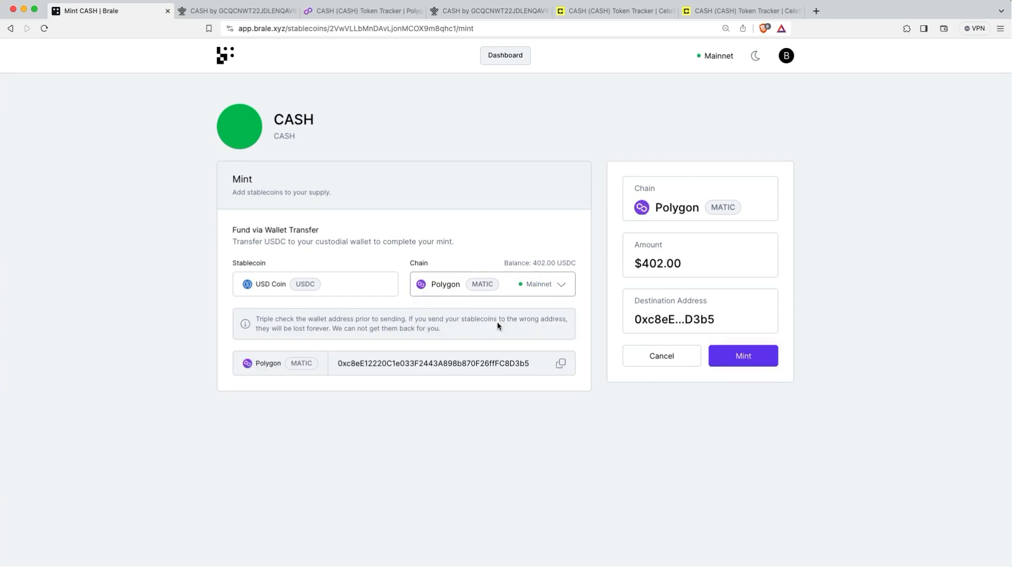
left_click(759, 360)
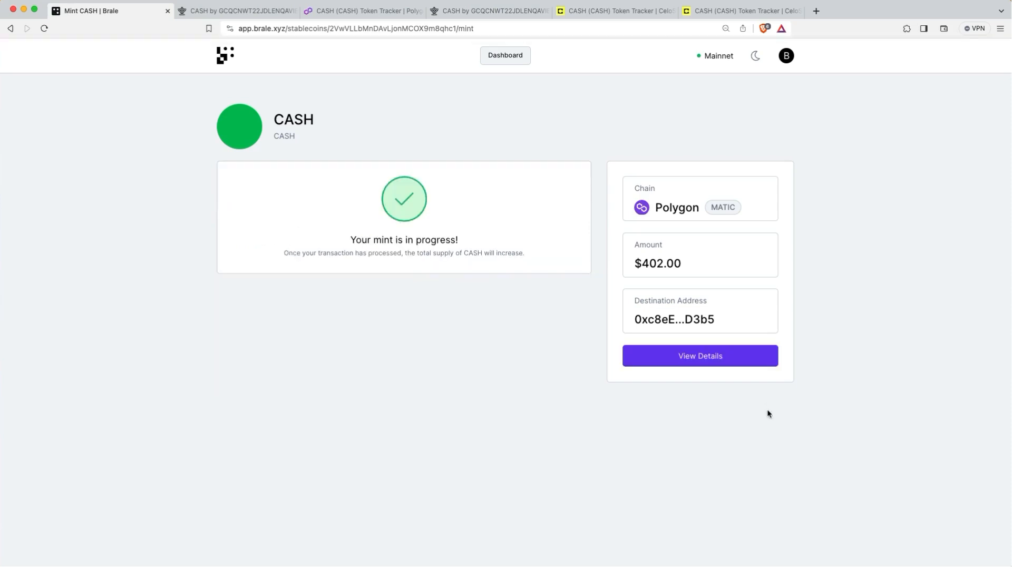
left_click(723, 354)
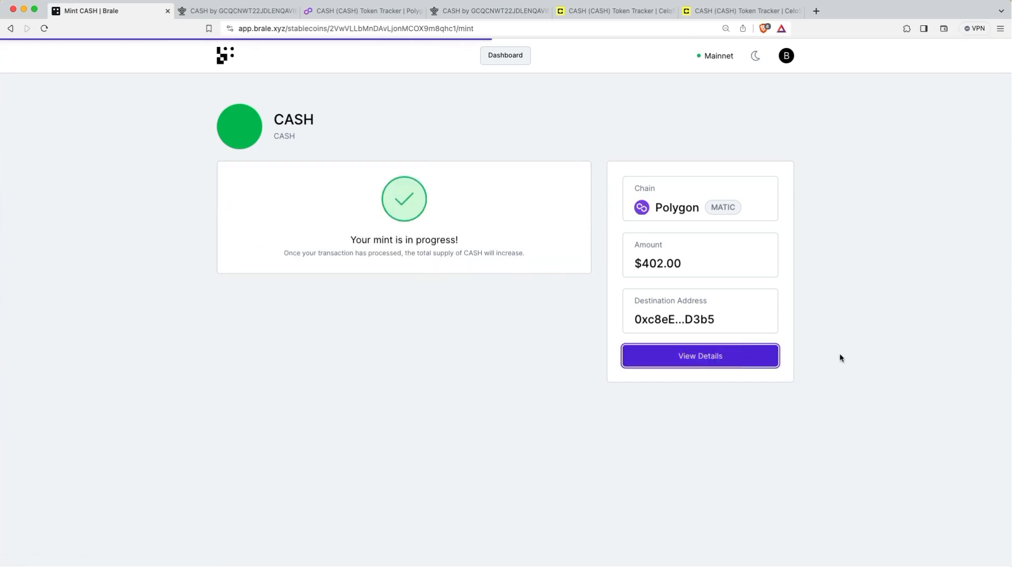